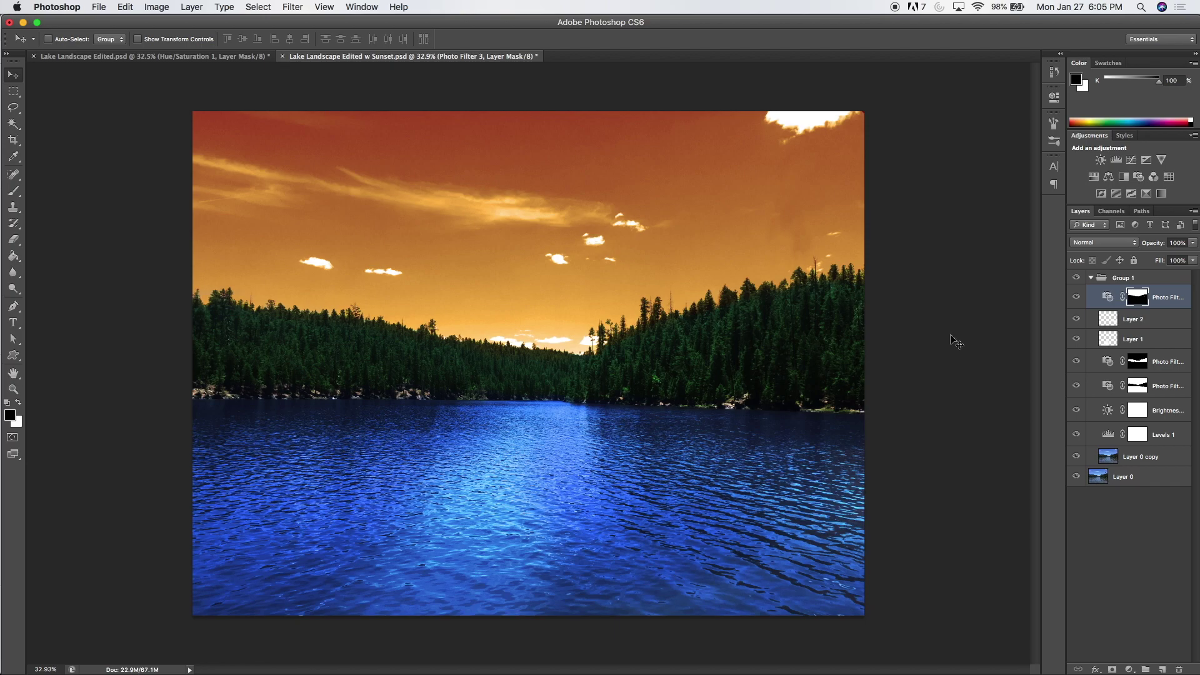
- Open the recent photo IMG_3716.JPG
{"action": "left_click", "coordinate": [99, 7]}
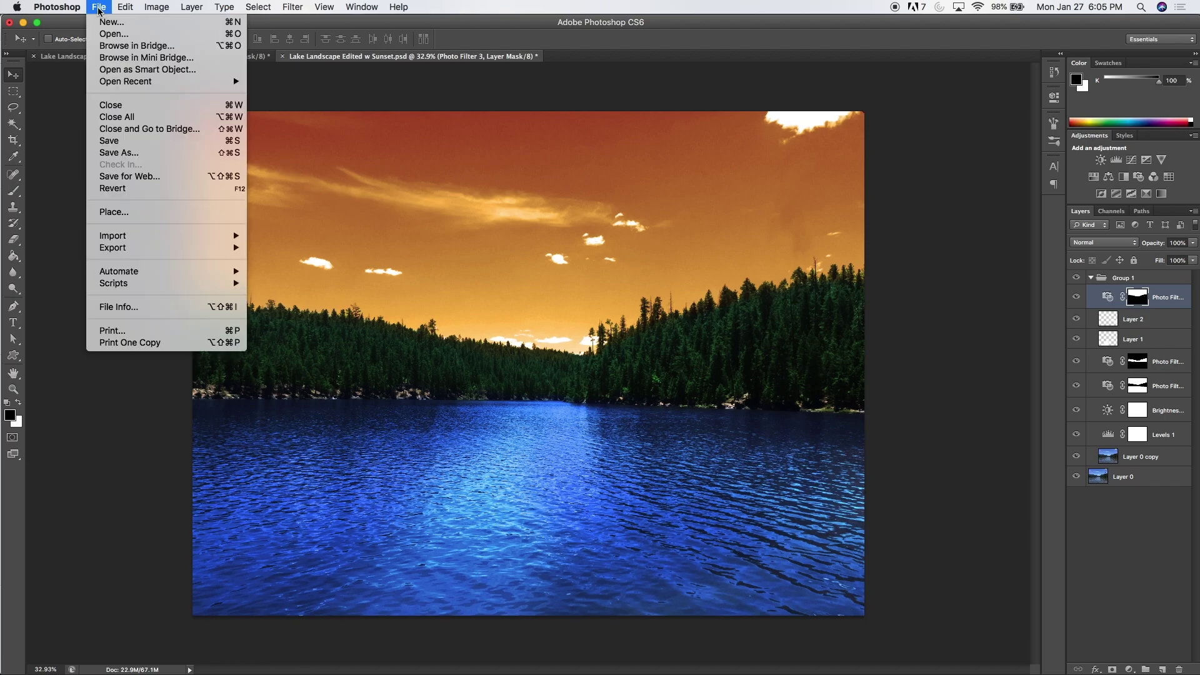
{"action": "mouse_move", "coordinate": [127, 81]}
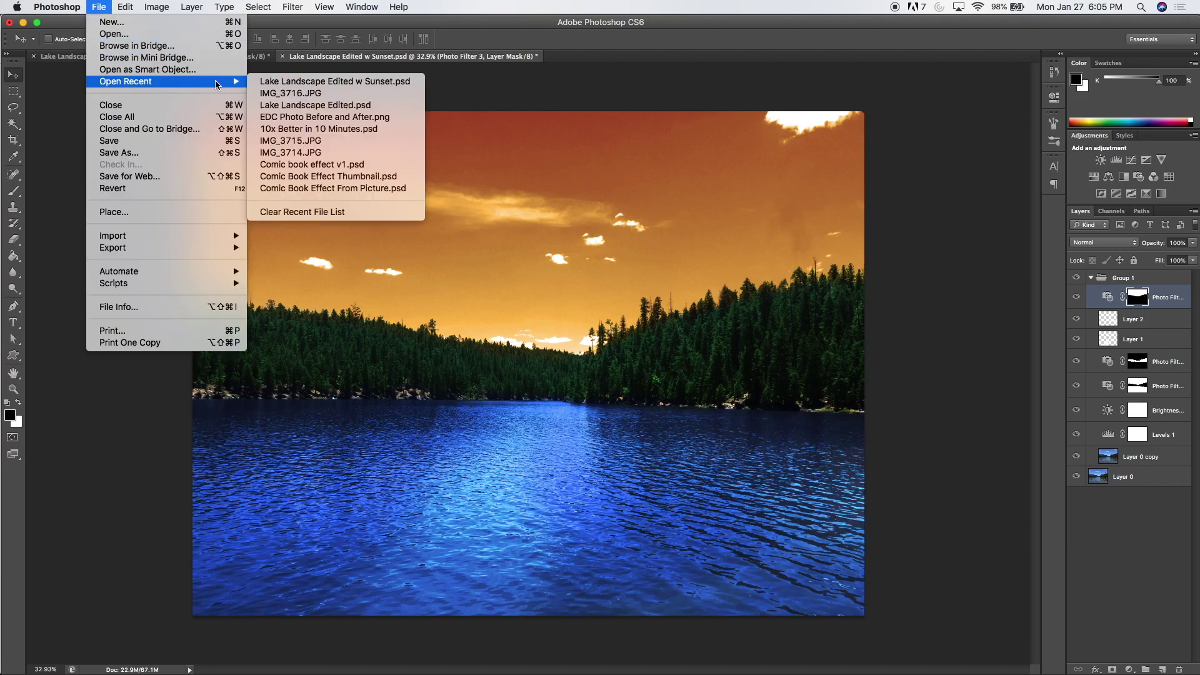
{"action": "left_click", "coordinate": [280, 93]}
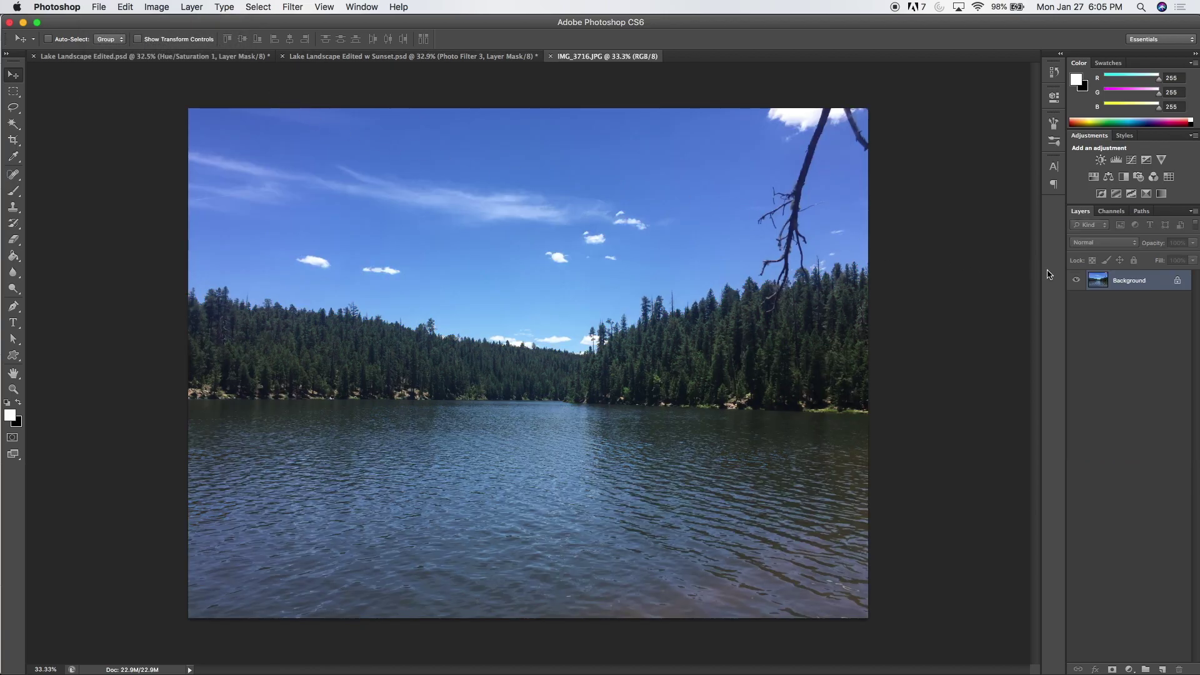
- Convert the Background into the regular layer Layer 0 and duplicate it as Layer 0 copy
{"action": "double_click", "coordinate": [1163, 285]}
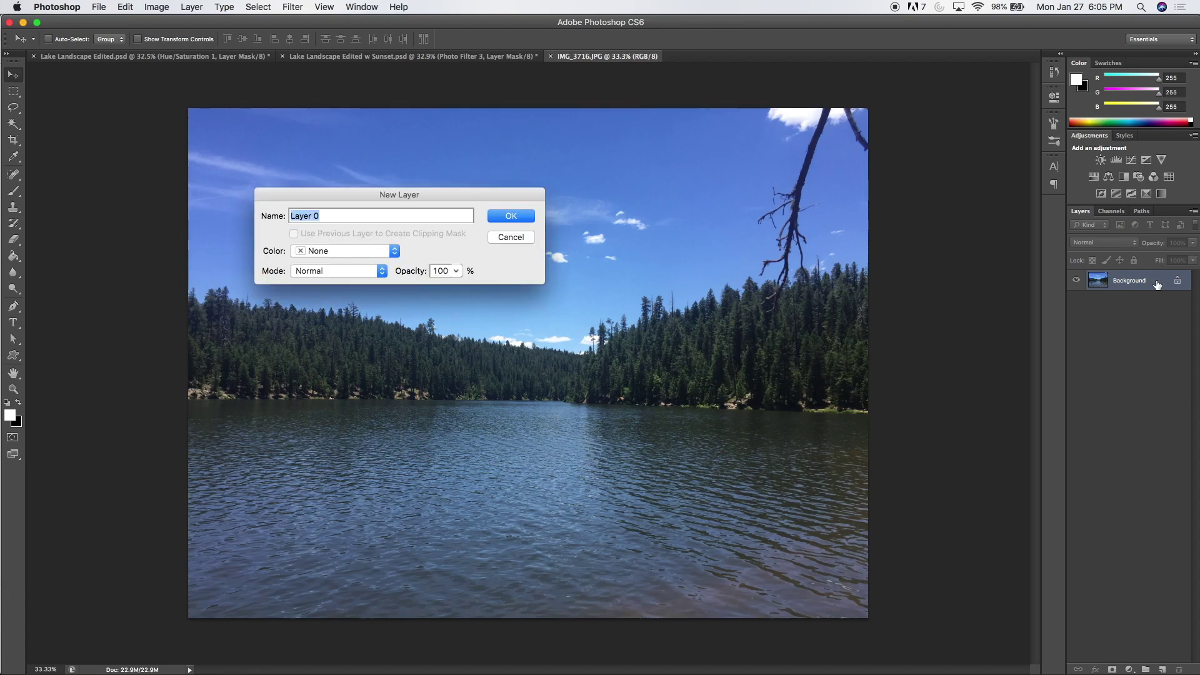
{"action": "key", "text": "Return"}
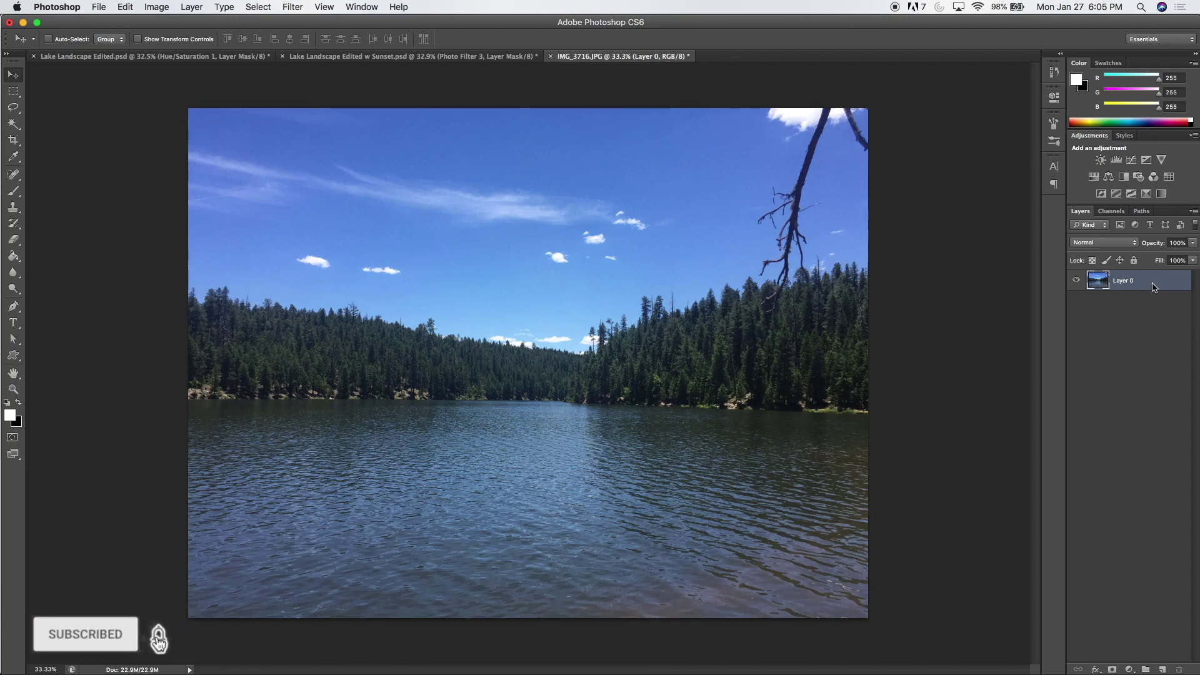
{"action": "right_click", "coordinate": [1153, 286]}
{"action": "left_click", "coordinate": [1112, 318]}
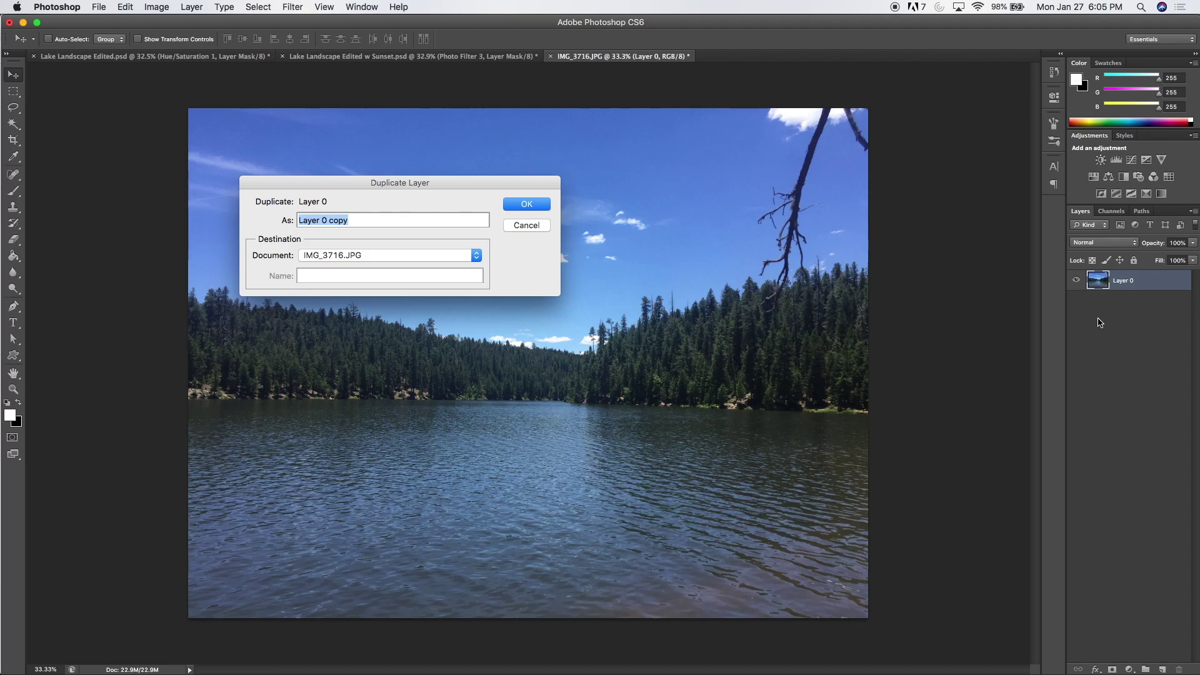
{"action": "key", "text": "Return"}
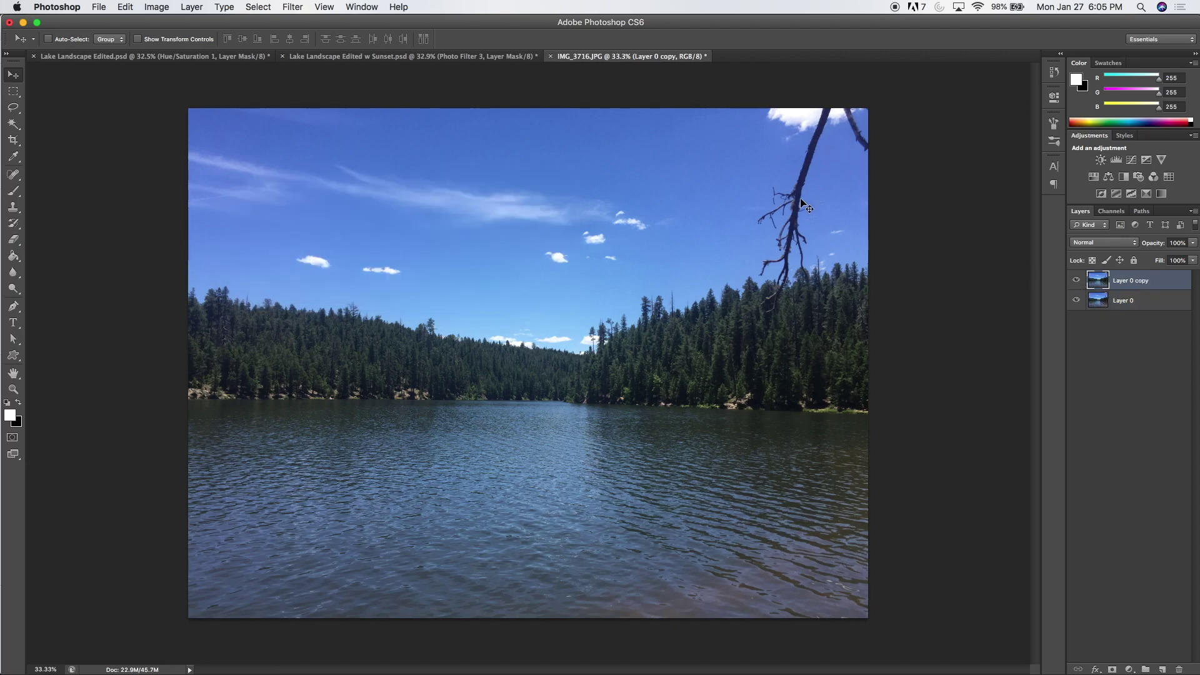
{"action": "left_click", "coordinate": [1076, 280]}
{"action": "left_click", "coordinate": [1076, 281]}
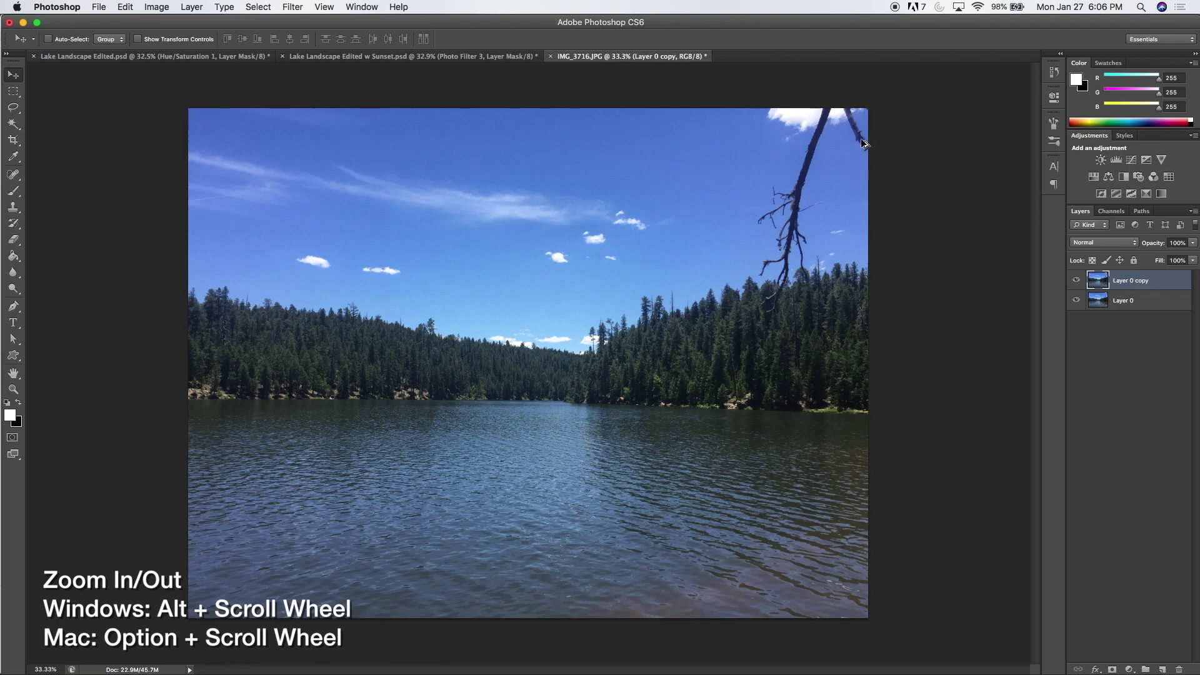
- Using the Clone Stamp with an 80 px brush, cover the middle stretch of the large overhanging branch with nearby sky
{"action": "scroll", "coordinate": [857, 150], "scroll_direction": "up", "scroll_amount": 3}
{"action": "scroll", "coordinate": [857, 151], "scroll_direction": "up", "scroll_amount": 3}
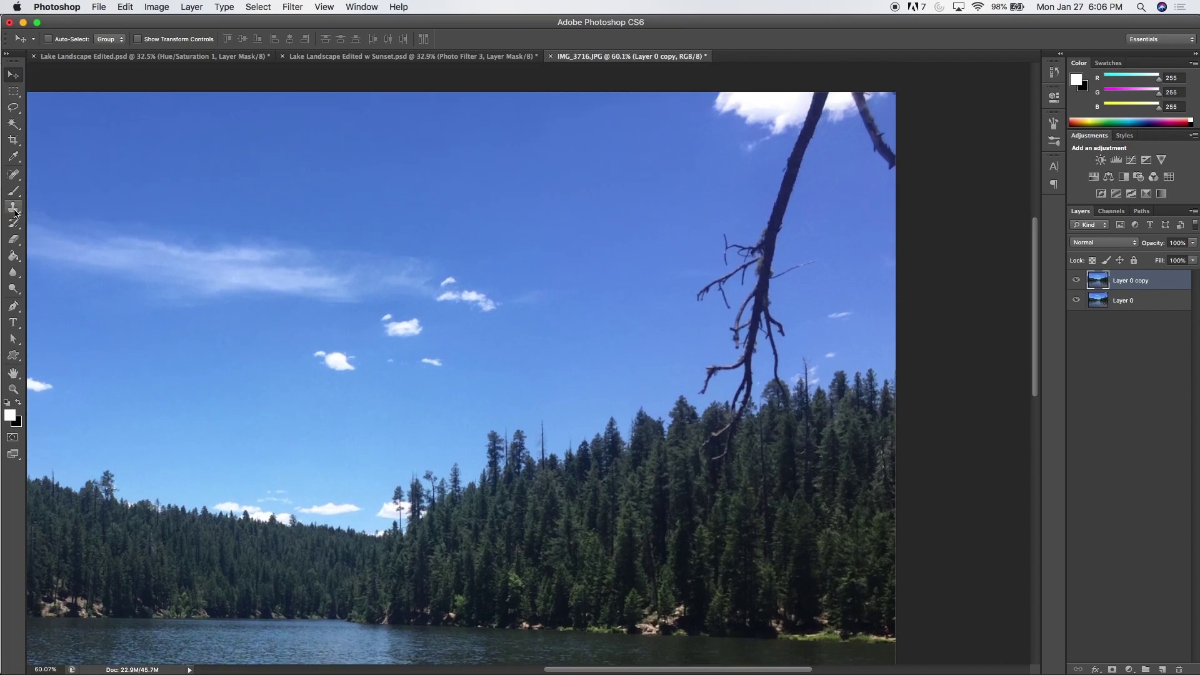
{"action": "left_click", "coordinate": [14, 208]}
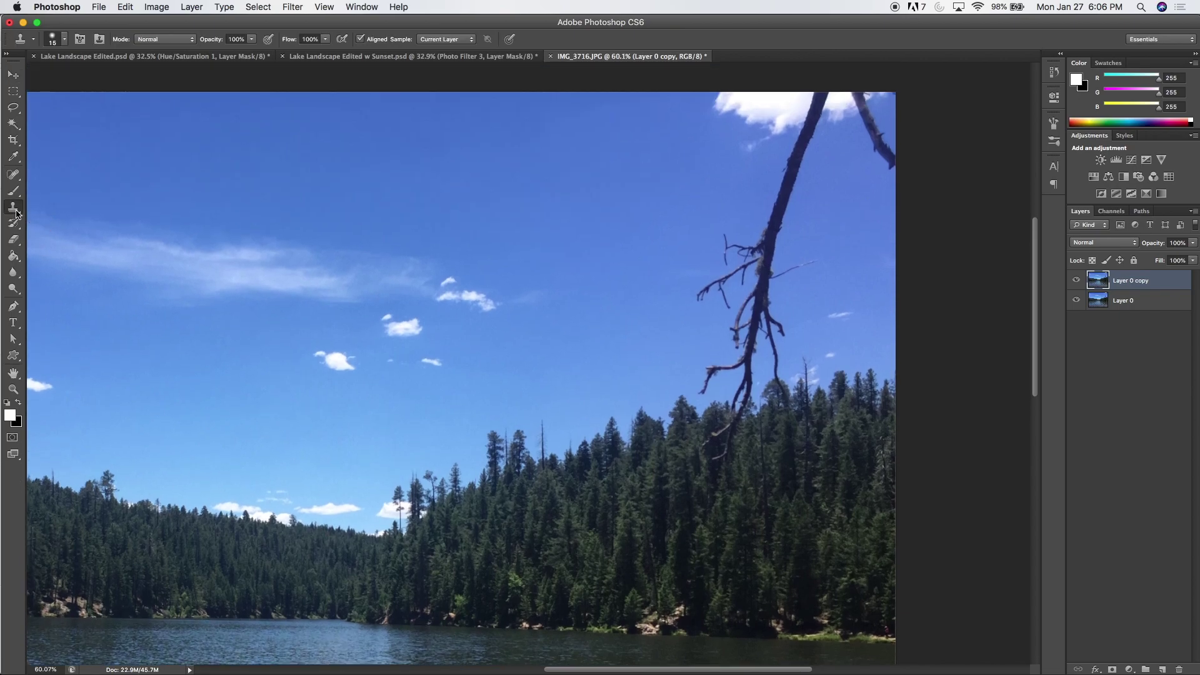
{"action": "left_click", "coordinate": [64, 40]}
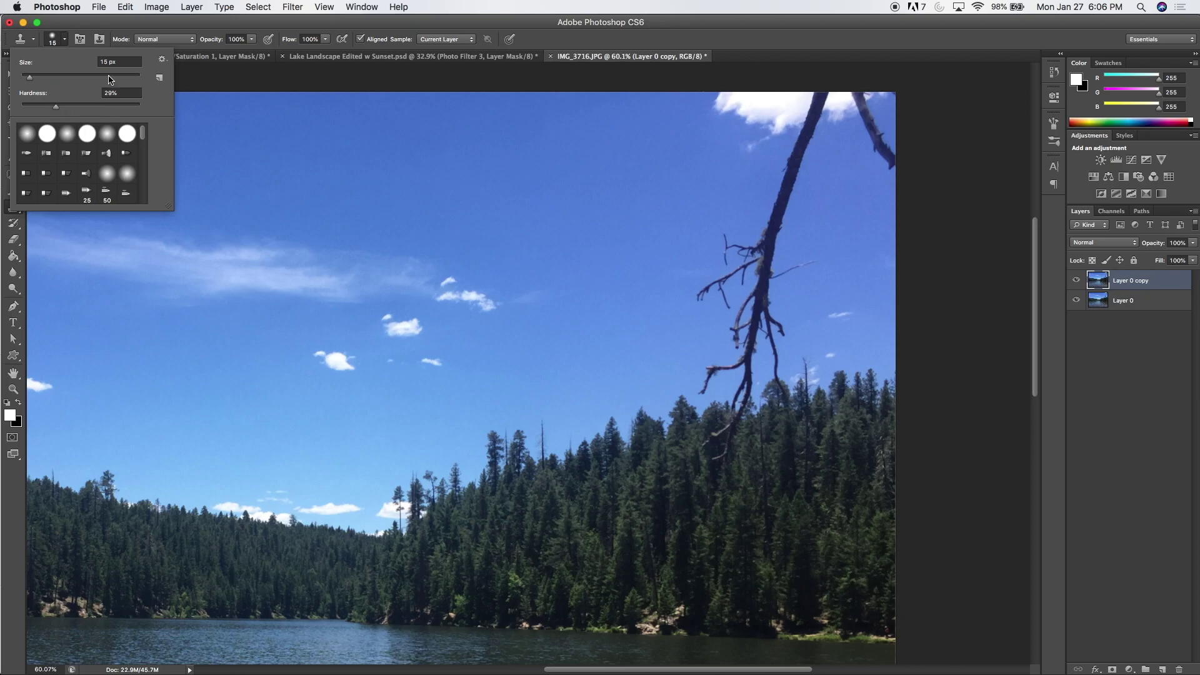
{"action": "left_click", "coordinate": [228, 73]}
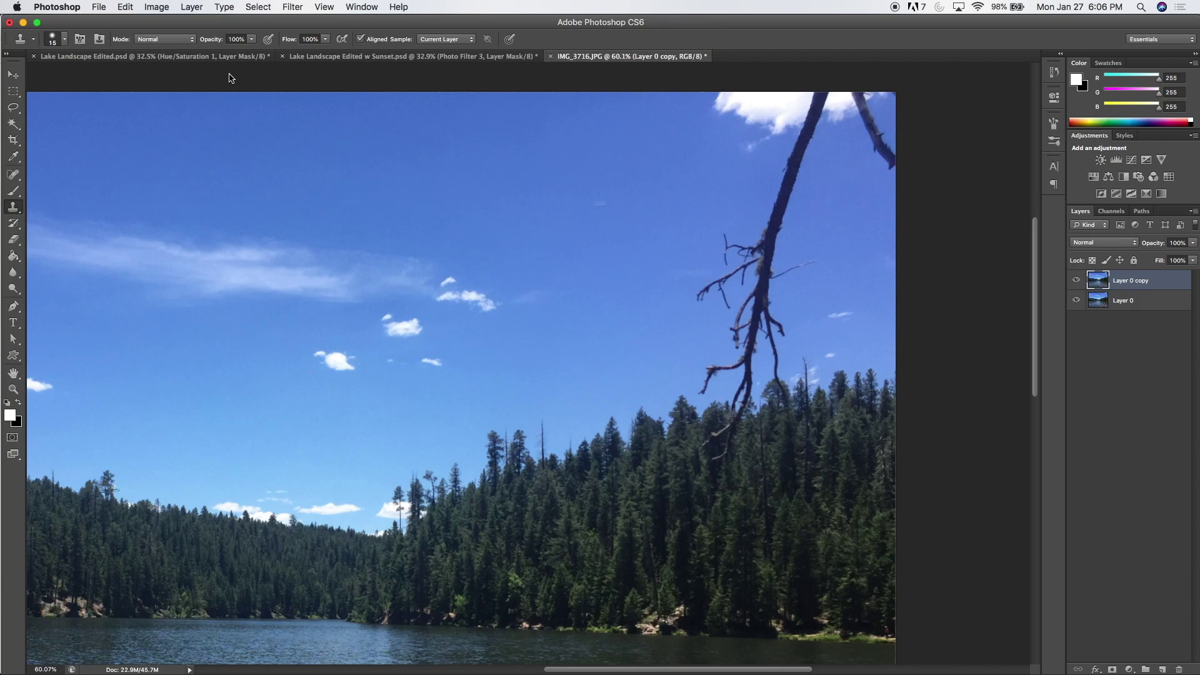
{"action": "left_click", "coordinate": [325, 150]}
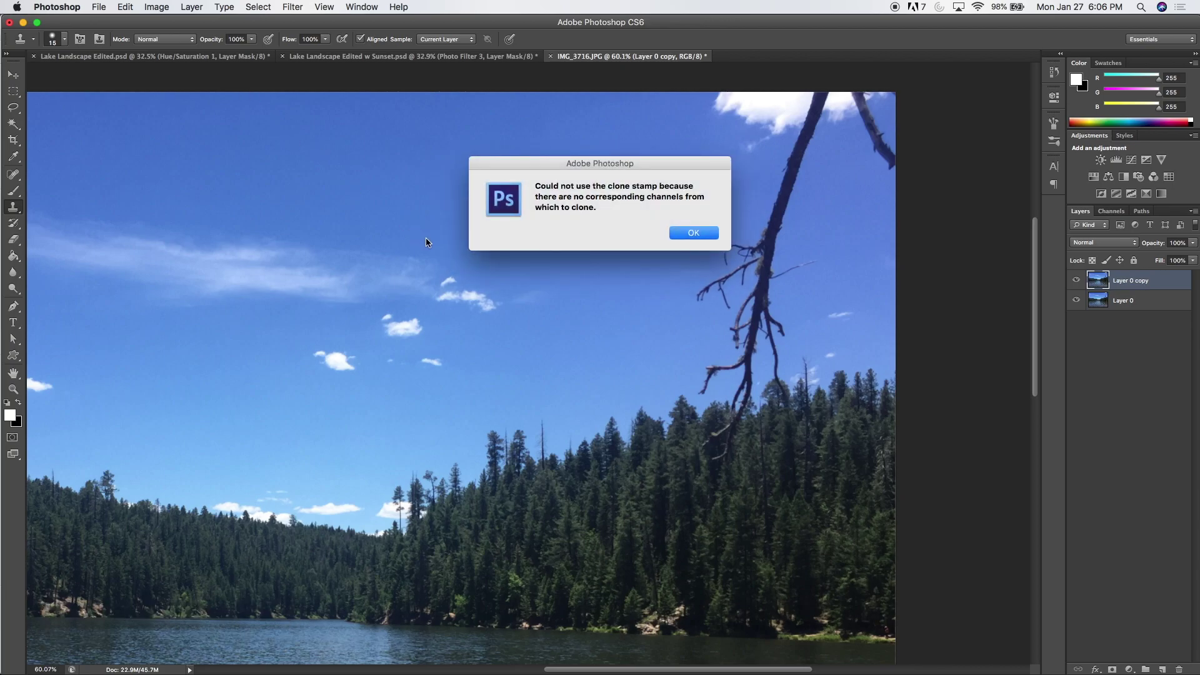
{"action": "left_click", "coordinate": [694, 233]}
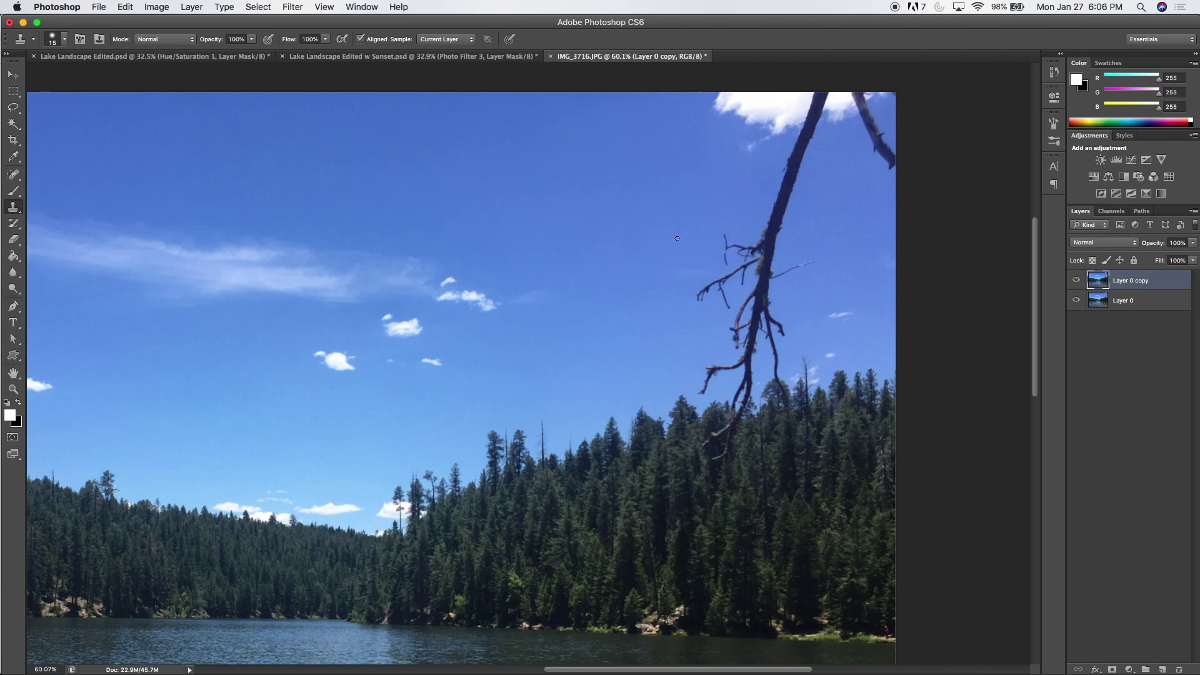
{"action": "key", "text": "bracketright"}
{"action": "key", "text": "bracketright"}
{"action": "key", "text": "bracketright"}
{"action": "key", "text": "bracketright"}
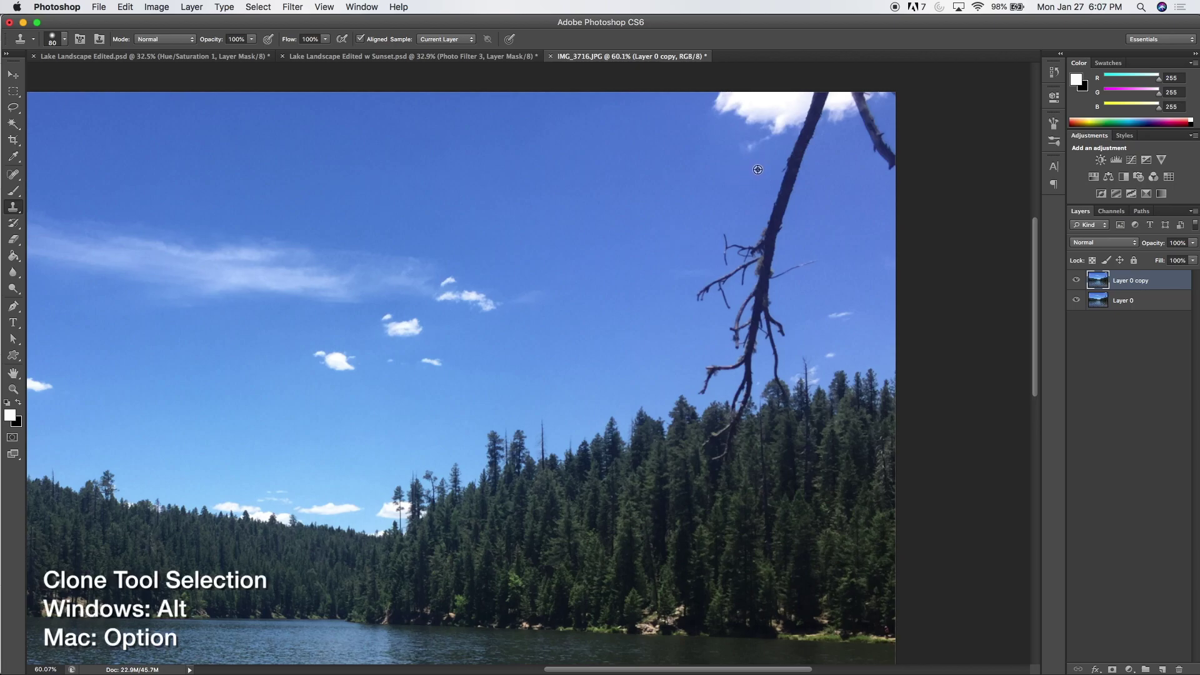
{"action": "left_click", "coordinate": [757, 169], "text": "alt"}
{"action": "mouse_move", "coordinate": [794, 160]}
{"action": "left_mouse_down"}
{"action": "mouse_move", "coordinate": [775, 216]}
{"action": "mouse_move", "coordinate": [775, 200]}
{"action": "left_mouse_up"}
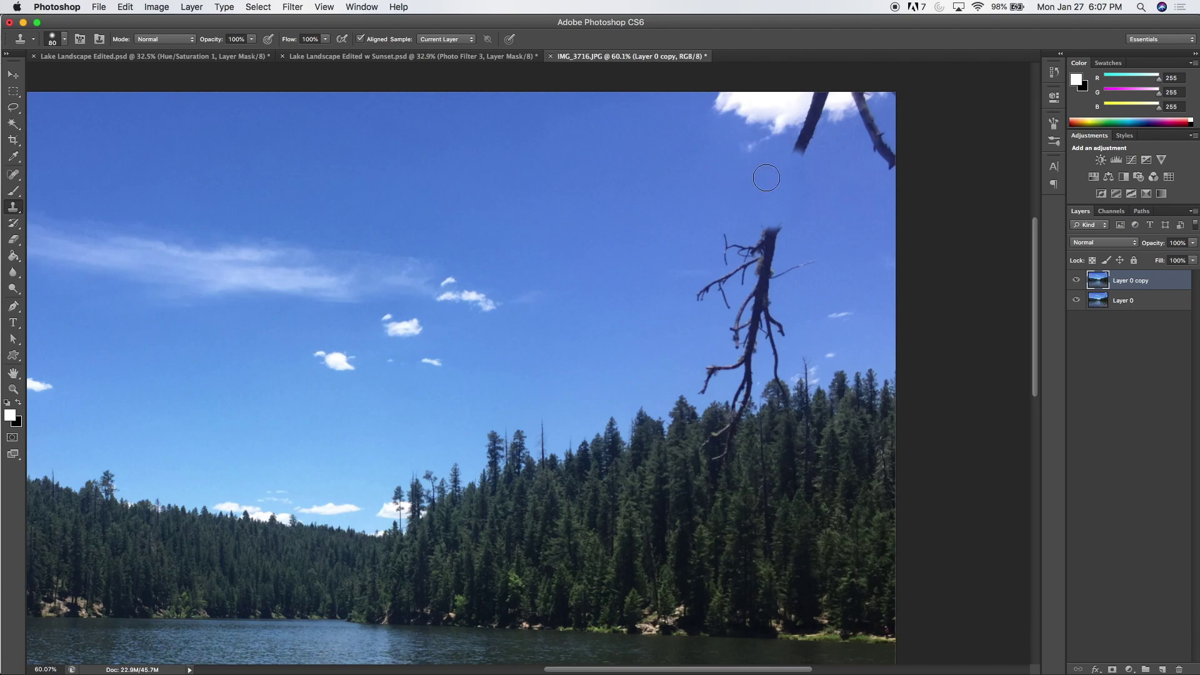
- Clone sky over the branch's central stem and its right-hand twigs down toward the treetops
{"action": "left_click", "coordinate": [809, 205], "text": "alt"}
{"action": "left_click_drag", "start_coordinate": [777, 227], "coordinate": [772, 239]}
{"action": "left_click", "coordinate": [698, 344]}
{"action": "left_click", "coordinate": [830, 236], "text": "alt"}
{"action": "mouse_move", "coordinate": [816, 262]}
{"action": "left_mouse_down"}
{"action": "mouse_move", "coordinate": [778, 267]}
{"action": "mouse_move", "coordinate": [767, 251]}
{"action": "mouse_move", "coordinate": [780, 338]}
{"action": "mouse_move", "coordinate": [774, 321]}
{"action": "left_mouse_up"}
{"action": "left_click", "coordinate": [805, 227], "text": "alt"}
{"action": "left_click", "coordinate": [791, 243], "text": "alt"}
{"action": "left_click_drag", "start_coordinate": [759, 248], "coordinate": [772, 363]}
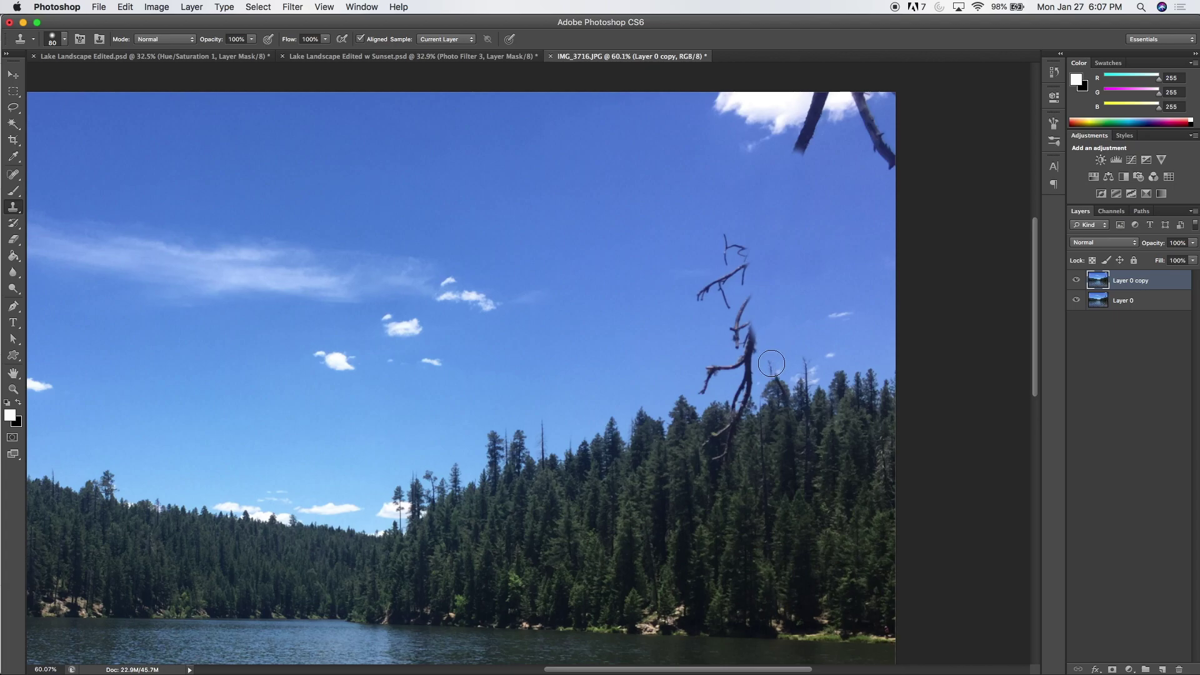
- Clone out the remaining left-hand twigs above the trees and the lower ends of both branches beneath the corner cloud
{"action": "mouse_move", "coordinate": [812, 181]}
{"action": "left_mouse_down"}
{"action": "mouse_move", "coordinate": [797, 155]}
{"action": "mouse_move", "coordinate": [807, 137]}
{"action": "mouse_move", "coordinate": [892, 163]}
{"action": "mouse_move", "coordinate": [870, 123]}
{"action": "left_mouse_up"}
{"action": "mouse_move", "coordinate": [725, 240]}
{"action": "left_mouse_down"}
{"action": "mouse_move", "coordinate": [743, 283]}
{"action": "mouse_move", "coordinate": [699, 305]}
{"action": "mouse_move", "coordinate": [733, 334]}
{"action": "mouse_move", "coordinate": [751, 326]}
{"action": "left_mouse_up"}
{"action": "left_click", "coordinate": [698, 305], "text": "alt"}
{"action": "left_click", "coordinate": [685, 366], "text": "alt"}
{"action": "mouse_move", "coordinate": [708, 377]}
{"action": "left_mouse_down"}
{"action": "mouse_move", "coordinate": [703, 394]}
{"action": "mouse_move", "coordinate": [737, 362]}
{"action": "mouse_move", "coordinate": [723, 359]}
{"action": "mouse_move", "coordinate": [736, 380]}
{"action": "mouse_move", "coordinate": [744, 365]}
{"action": "mouse_move", "coordinate": [731, 386]}
{"action": "mouse_move", "coordinate": [746, 385]}
{"action": "left_mouse_up"}
{"action": "left_click", "coordinate": [709, 350], "text": "alt"}
{"action": "mouse_move", "coordinate": [790, 159]}
{"action": "left_mouse_down"}
{"action": "mouse_move", "coordinate": [799, 128]}
{"action": "mouse_move", "coordinate": [834, 138]}
{"action": "mouse_move", "coordinate": [831, 120]}
{"action": "left_mouse_up"}
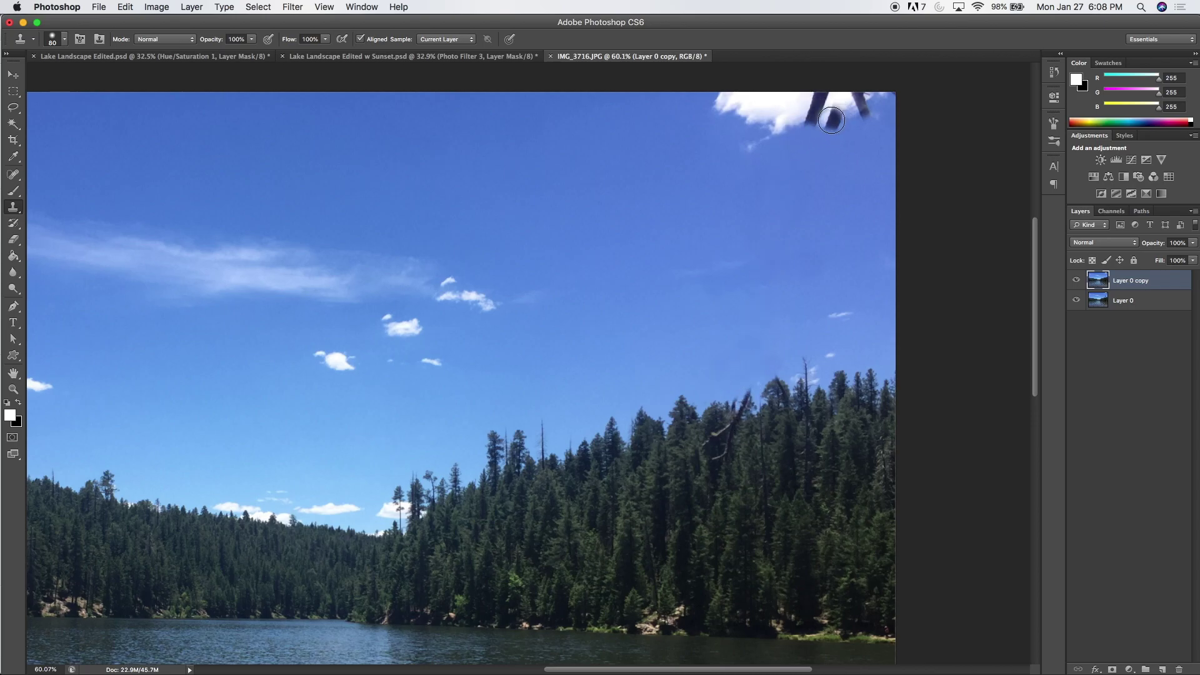
- Reduce the Clone Stamp brush to 45 px and clone over the left branch stub crossing the corner cloud
{"action": "key", "text": "bracketleft"}
{"action": "key", "text": "bracketleft"}
{"action": "key", "text": "bracketleft"}
{"action": "key", "text": "bracketleft"}
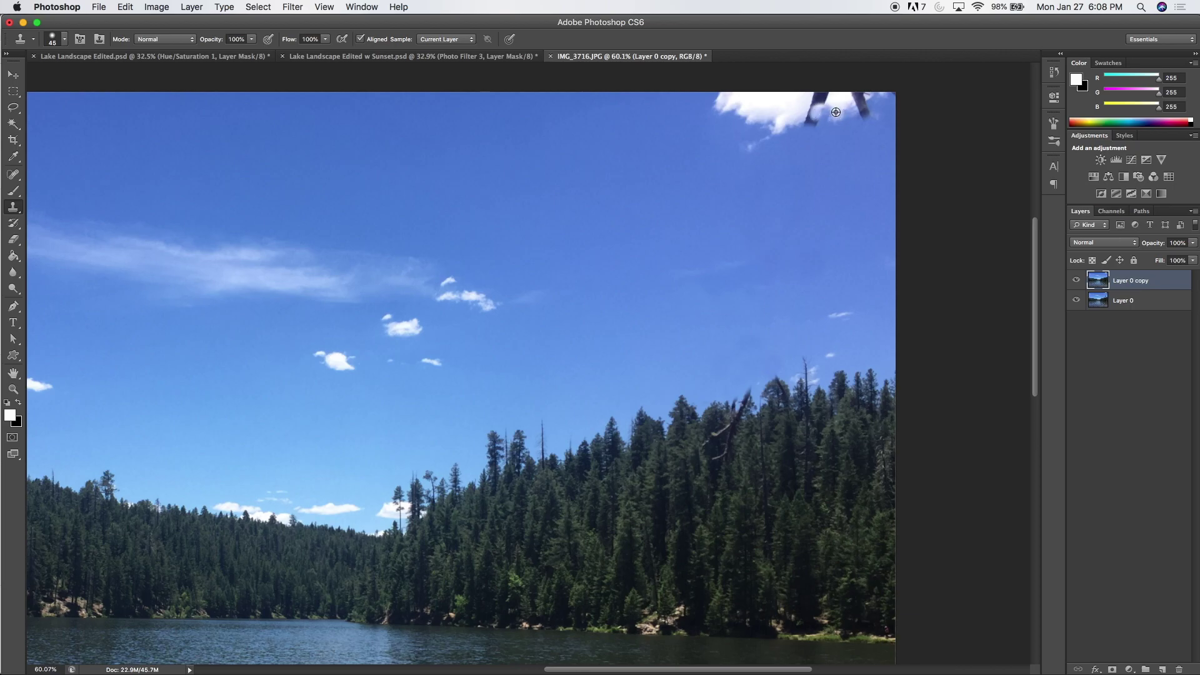
{"action": "left_click", "coordinate": [831, 116], "text": "alt"}
{"action": "left_click", "coordinate": [797, 121], "text": "alt"}
{"action": "left_click", "coordinate": [812, 122]}
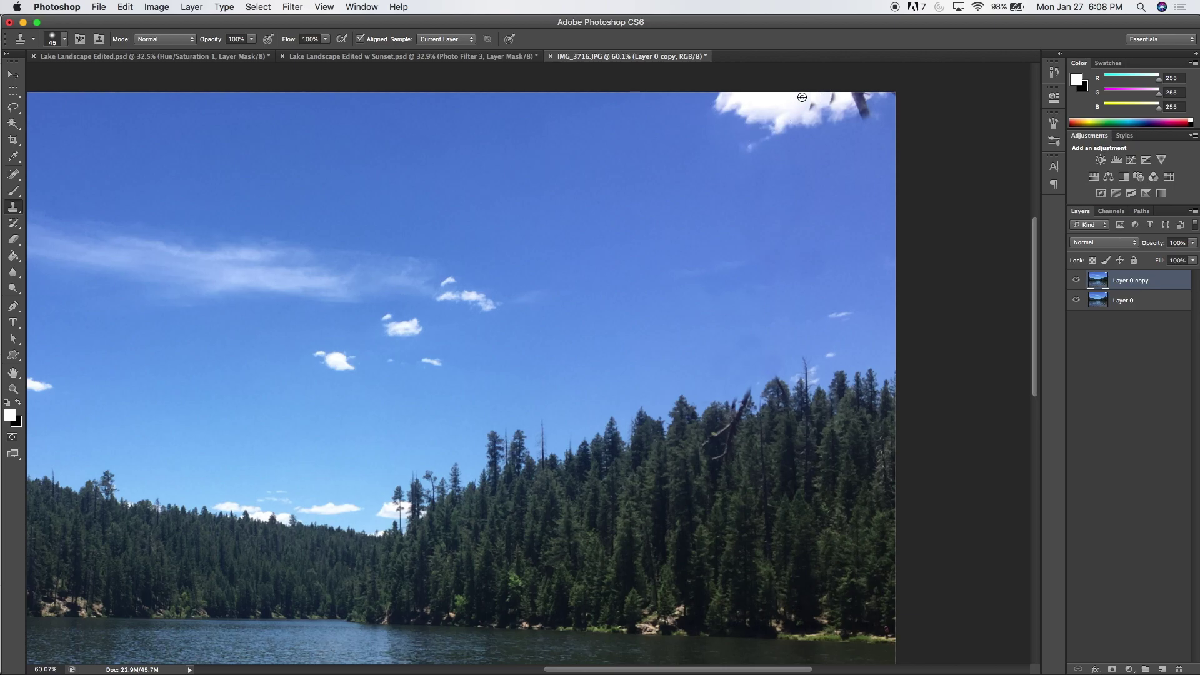
- Clone cloud and sky over the leftover branch bits in the corner cloud, including the right branch stub
{"action": "left_click", "coordinate": [813, 97], "text": "alt"}
{"action": "left_click", "coordinate": [831, 97]}
{"action": "left_click_drag", "start_coordinate": [858, 95], "coordinate": [861, 102]}
{"action": "left_click", "coordinate": [846, 107], "text": "alt"}
{"action": "left_click", "coordinate": [853, 126], "text": "alt"}
{"action": "left_click_drag", "start_coordinate": [860, 118], "coordinate": [865, 111]}
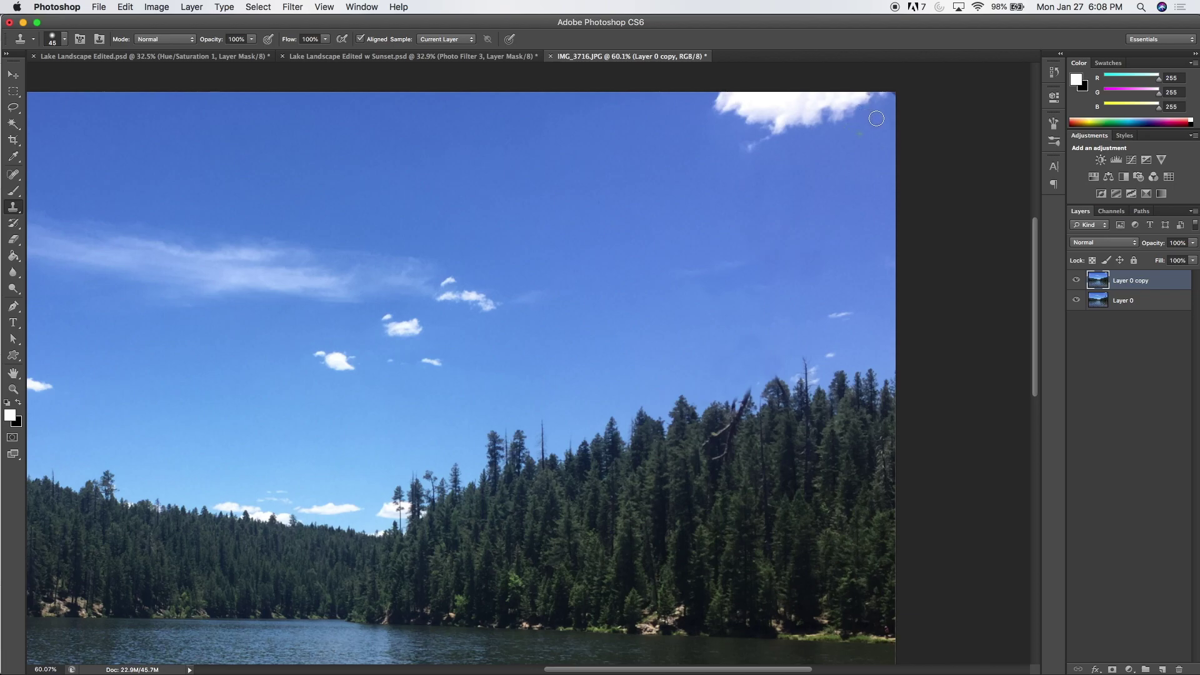
{"action": "left_click", "coordinate": [842, 112], "text": "alt"}
{"action": "left_click_drag", "start_coordinate": [858, 107], "coordinate": [863, 105]}
{"action": "left_click", "coordinate": [868, 100]}
- With a 25 px Clone Stamp brush, replace the branch remains in front of the forest with matching sky and tree texture
{"action": "scroll", "coordinate": [772, 449], "scroll_direction": "up", "scroll_amount": 3}
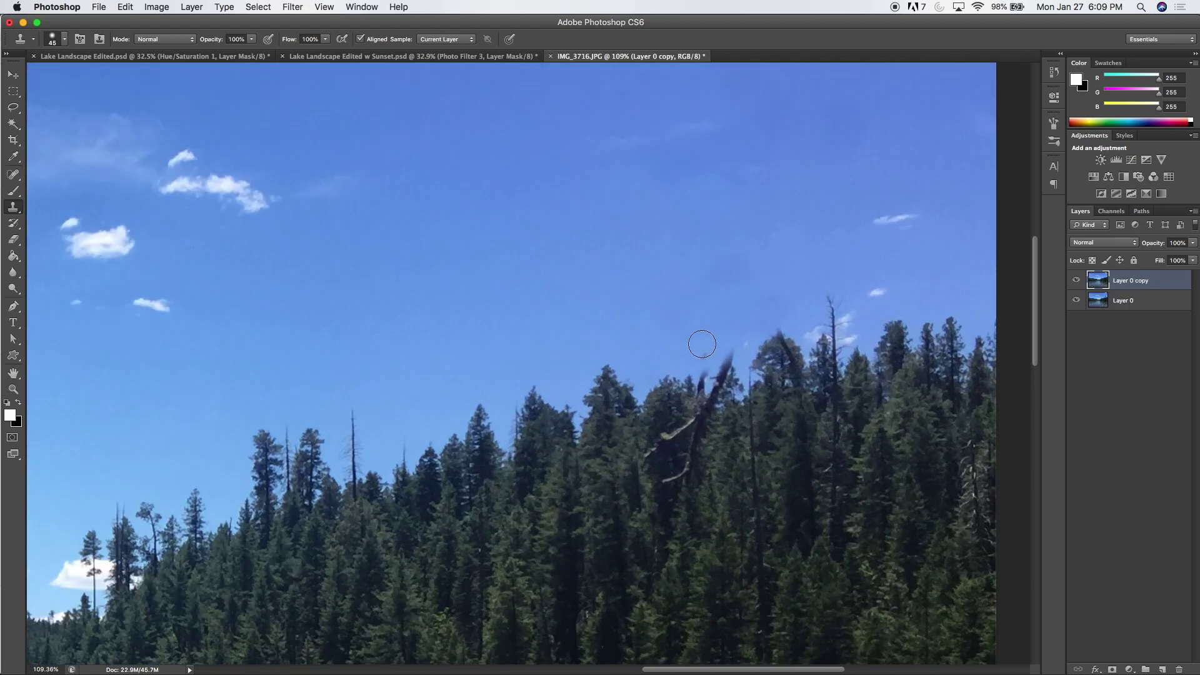
{"action": "key", "text": "bracketleft"}
{"action": "key", "text": "bracketleft"}
{"action": "left_click", "coordinate": [697, 373], "text": "alt"}
{"action": "mouse_move", "coordinate": [701, 384]}
{"action": "left_mouse_down"}
{"action": "mouse_move", "coordinate": [709, 353]}
{"action": "mouse_move", "coordinate": [730, 353]}
{"action": "mouse_move", "coordinate": [721, 368]}
{"action": "left_mouse_up"}
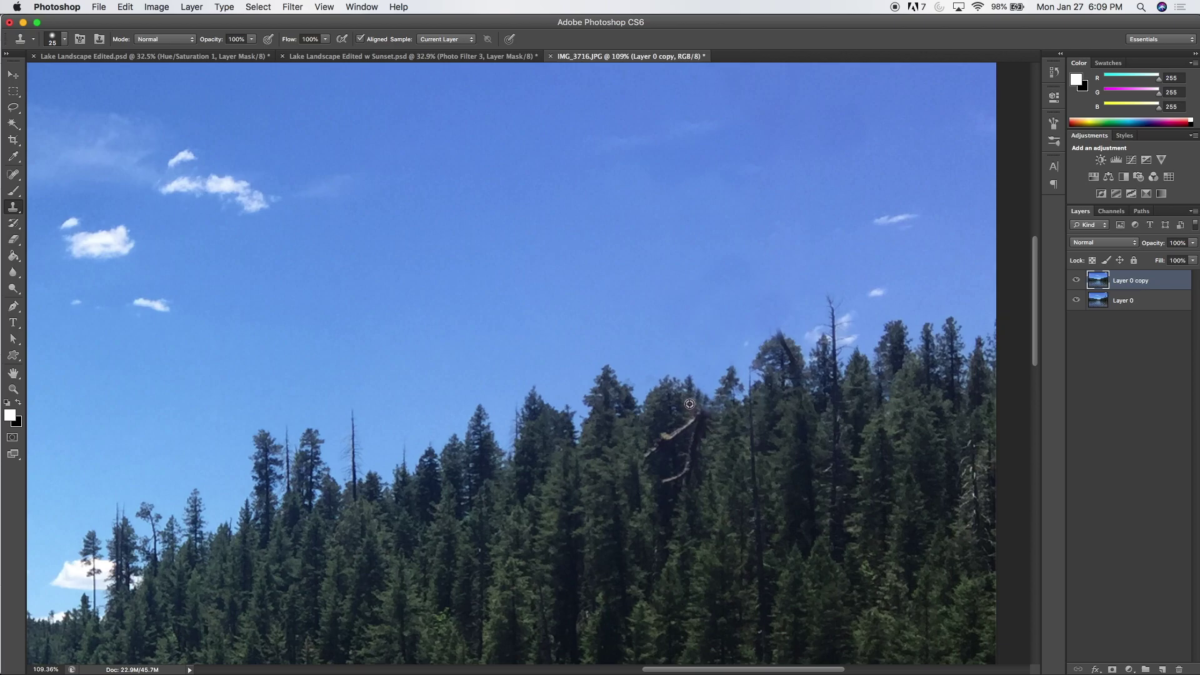
{"action": "mouse_move", "coordinate": [702, 415]}
{"action": "left_mouse_down"}
{"action": "mouse_move", "coordinate": [642, 460]}
{"action": "mouse_move", "coordinate": [656, 449]}
{"action": "left_mouse_up"}
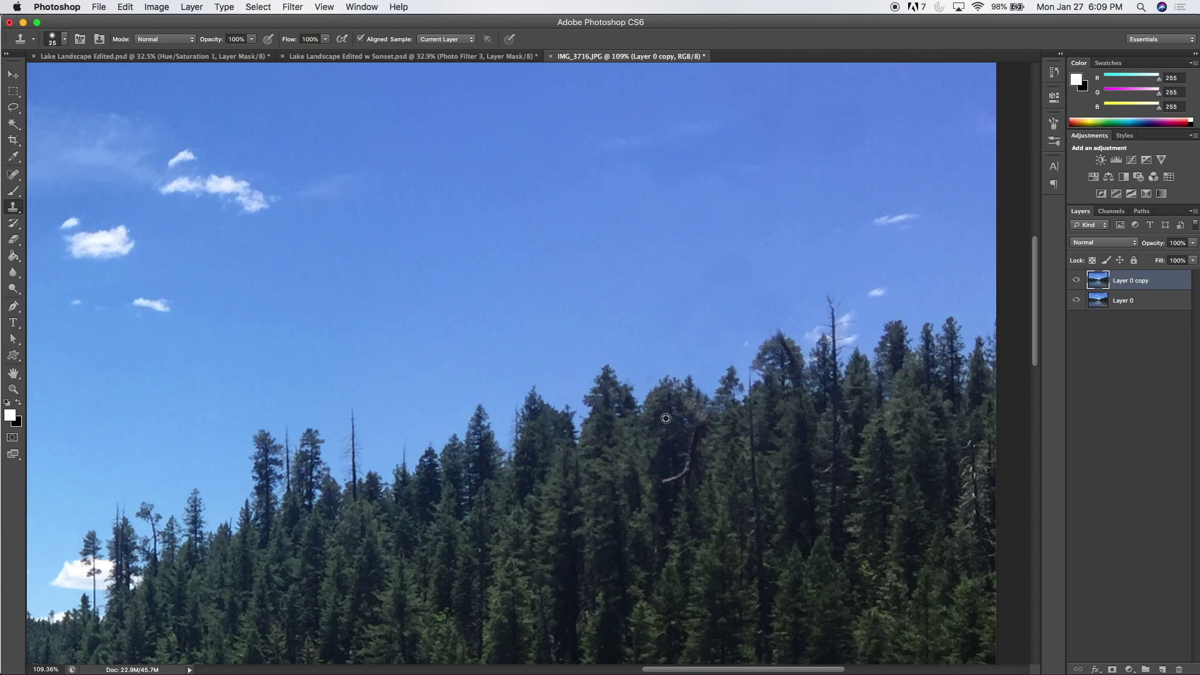
{"action": "left_click_drag", "start_coordinate": [691, 405], "coordinate": [699, 415]}
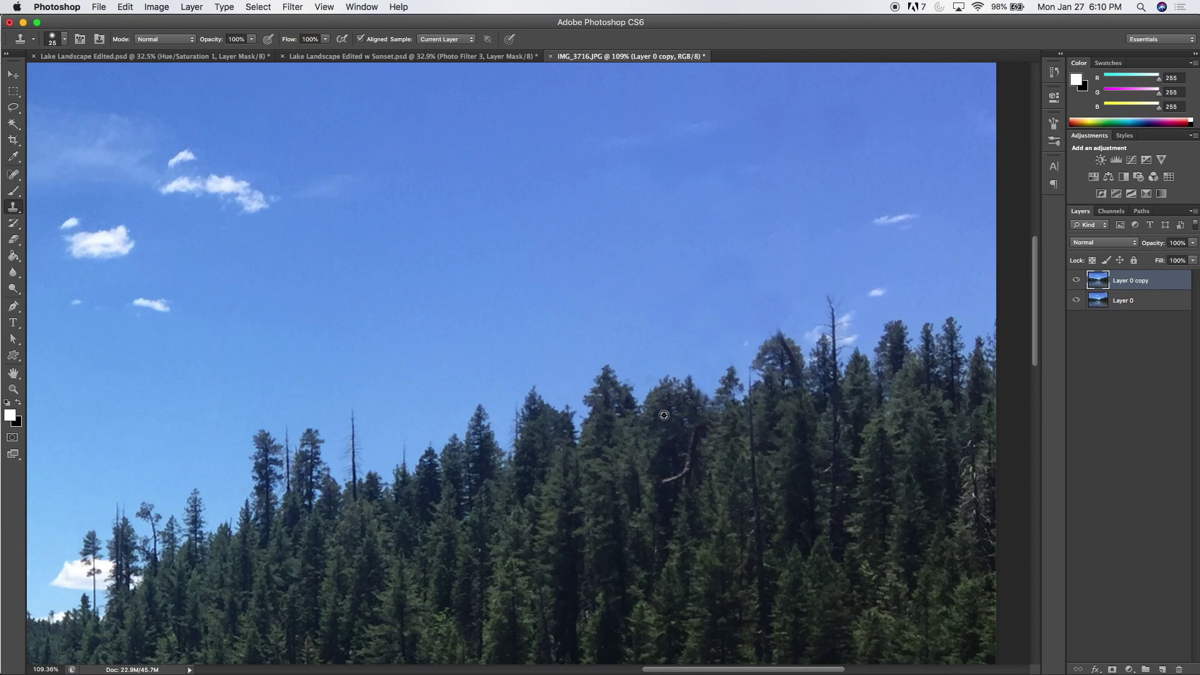
{"action": "mouse_move", "coordinate": [700, 433]}
{"action": "left_mouse_down"}
{"action": "mouse_move", "coordinate": [687, 485]}
{"action": "mouse_move", "coordinate": [646, 479]}
{"action": "mouse_move", "coordinate": [684, 474]}
{"action": "mouse_move", "coordinate": [658, 432]}
{"action": "mouse_move", "coordinate": [669, 436]}
{"action": "mouse_move", "coordinate": [635, 472]}
{"action": "left_mouse_up"}
- Clone a clean treetop over the dark branch remnant at the tip of the tree left of the tall bare trunk
{"action": "scroll", "coordinate": [650, 468], "scroll_direction": "up", "scroll_amount": 3}
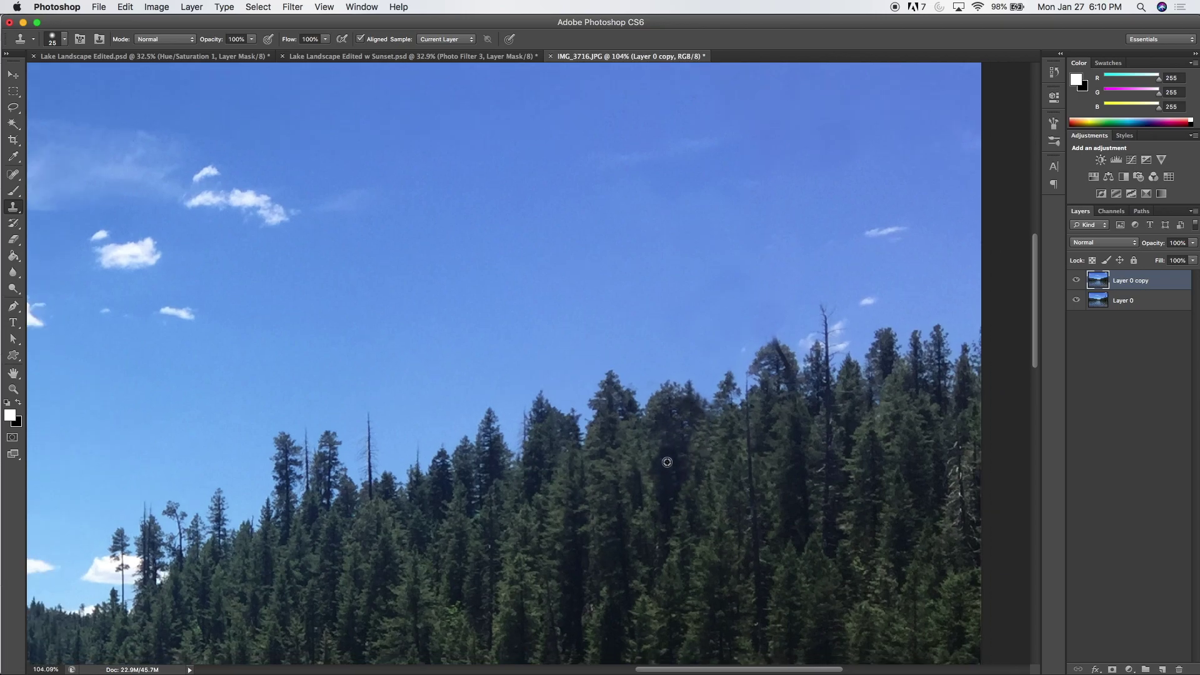
{"action": "scroll", "coordinate": [781, 369], "scroll_direction": "up", "scroll_amount": 1}
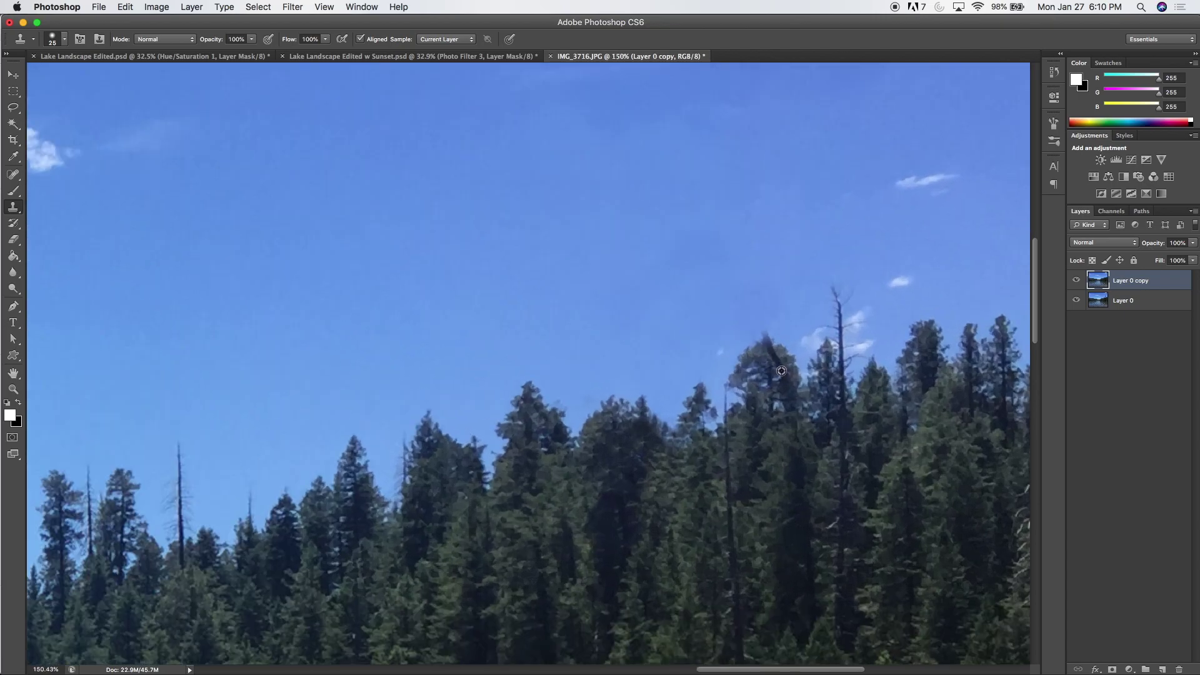
{"action": "left_click", "coordinate": [531, 389], "text": "alt"}
{"action": "left_click_drag", "start_coordinate": [770, 344], "coordinate": [791, 379]}
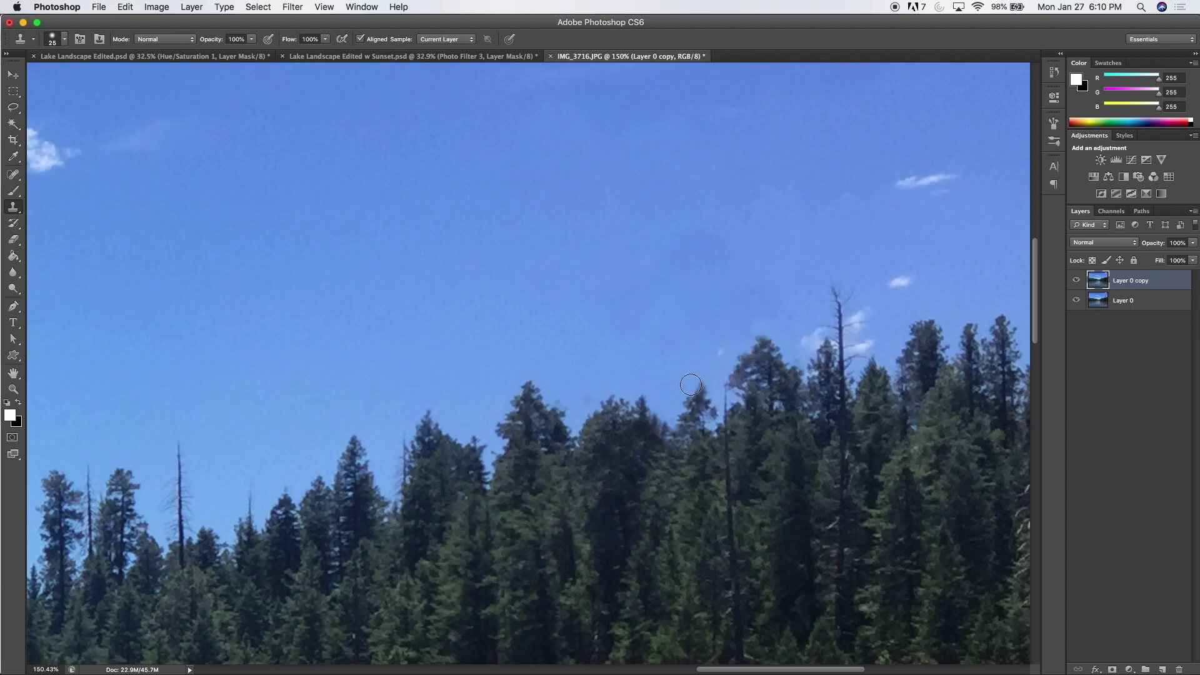
{"action": "scroll", "coordinate": [692, 384], "scroll_direction": "down", "scroll_amount": 2}
{"action": "scroll", "coordinate": [691, 385], "scroll_direction": "down", "scroll_amount": 4}
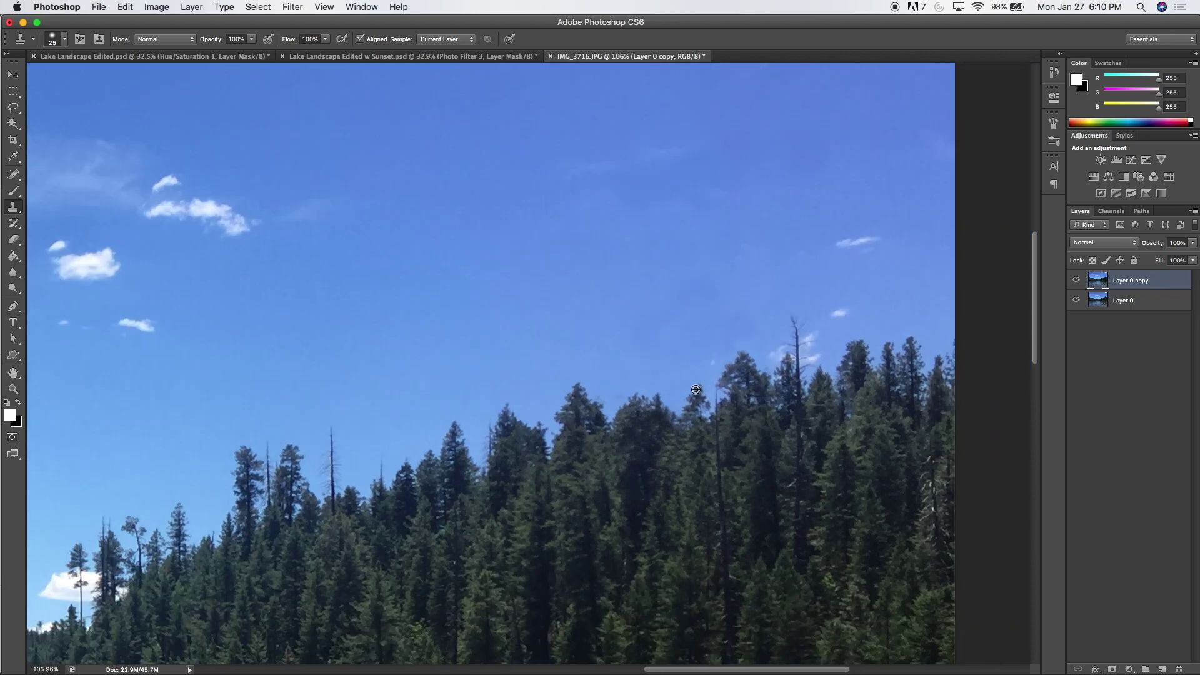
{"action": "scroll", "coordinate": [679, 396], "scroll_direction": "down", "scroll_amount": 6}
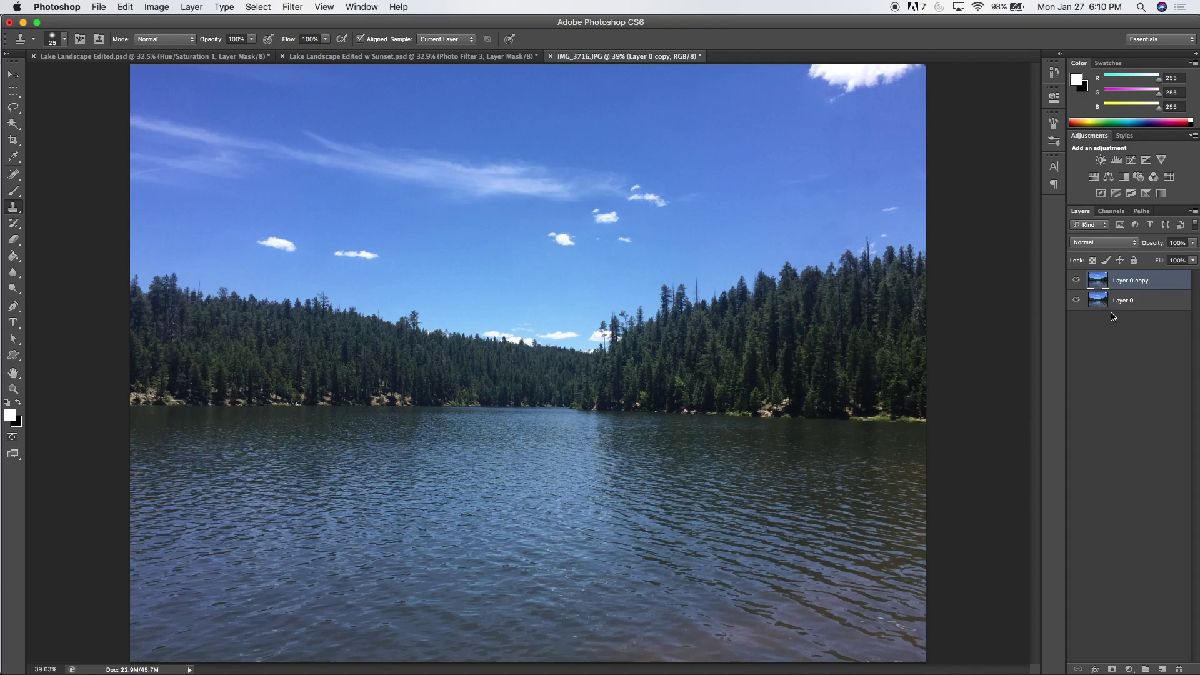
- Add a Levels adjustment layer with the midtone input at 0.73 and the white input at 227
{"action": "left_click", "coordinate": [1116, 161]}
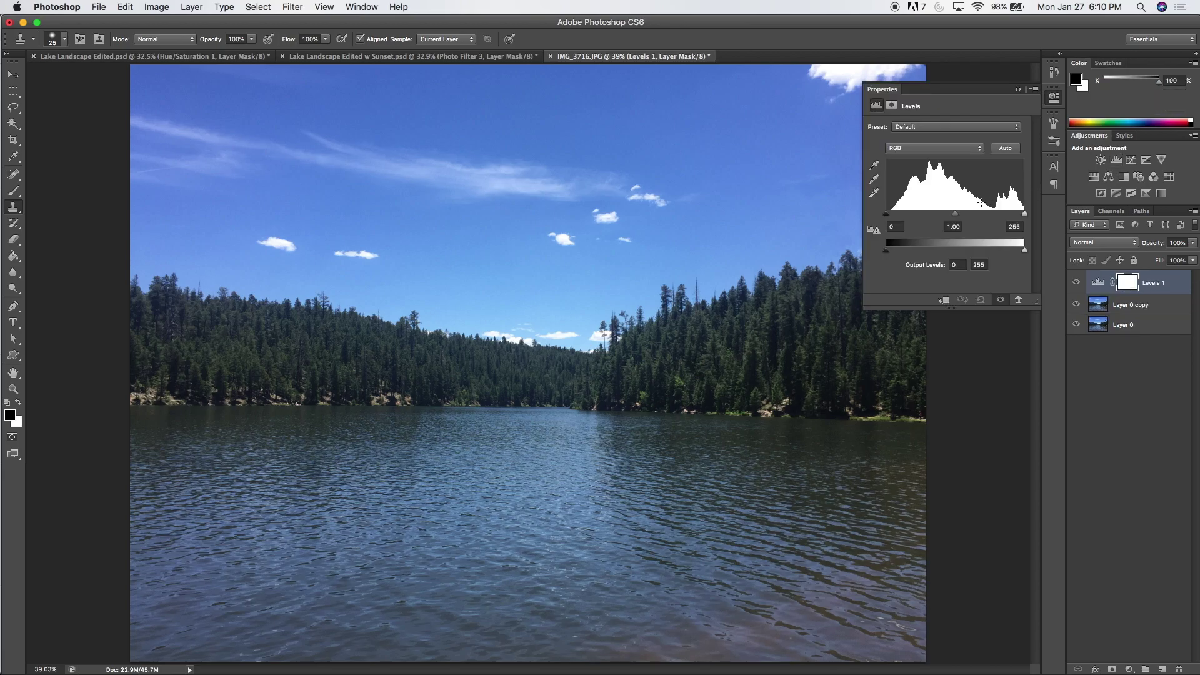
{"action": "left_click_drag", "start_coordinate": [956, 213], "coordinate": [958, 215]}
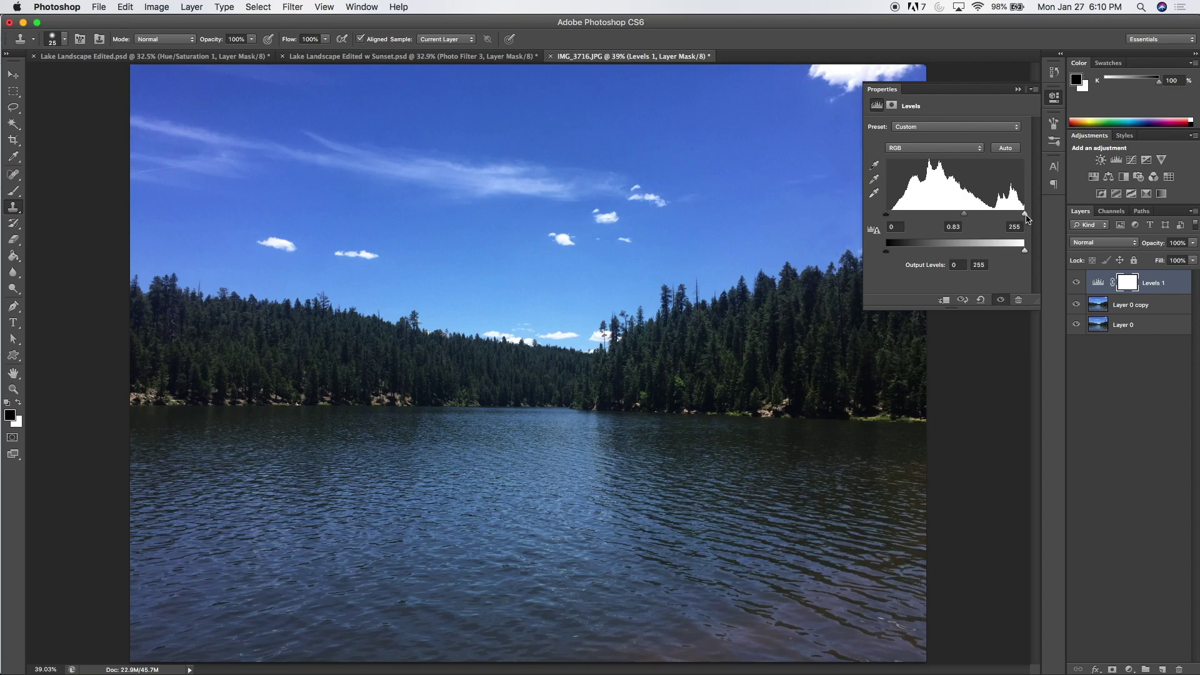
{"action": "left_click_drag", "start_coordinate": [1025, 214], "coordinate": [963, 218]}
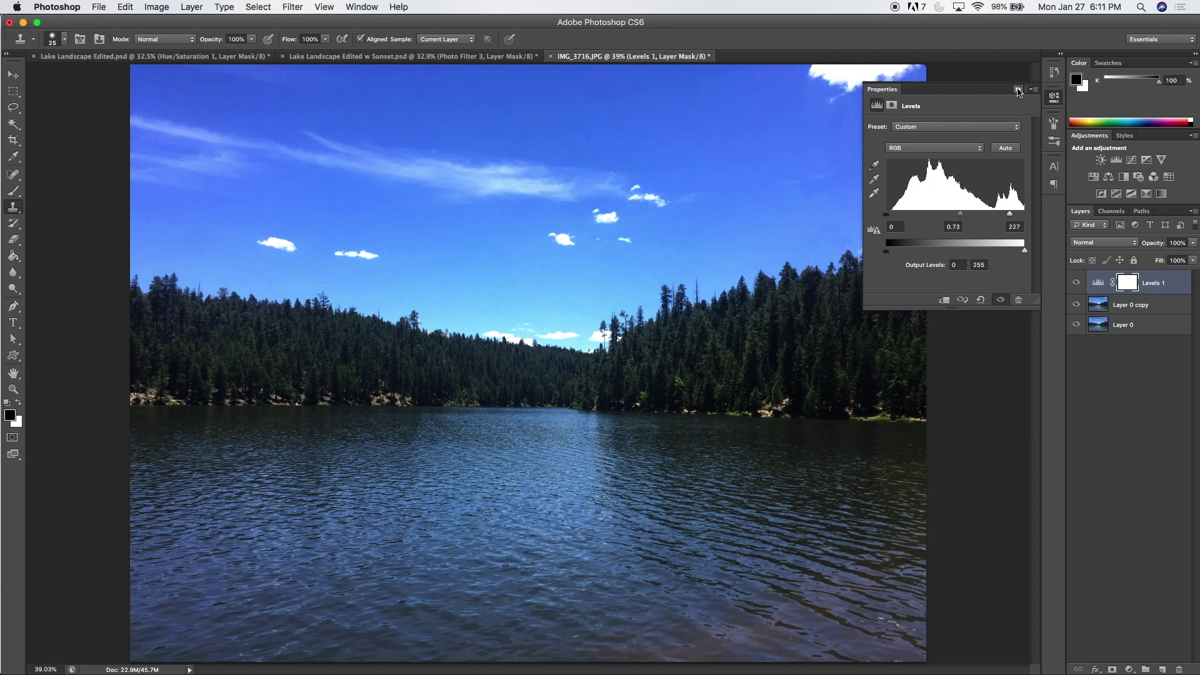
{"action": "left_click", "coordinate": [1018, 89]}
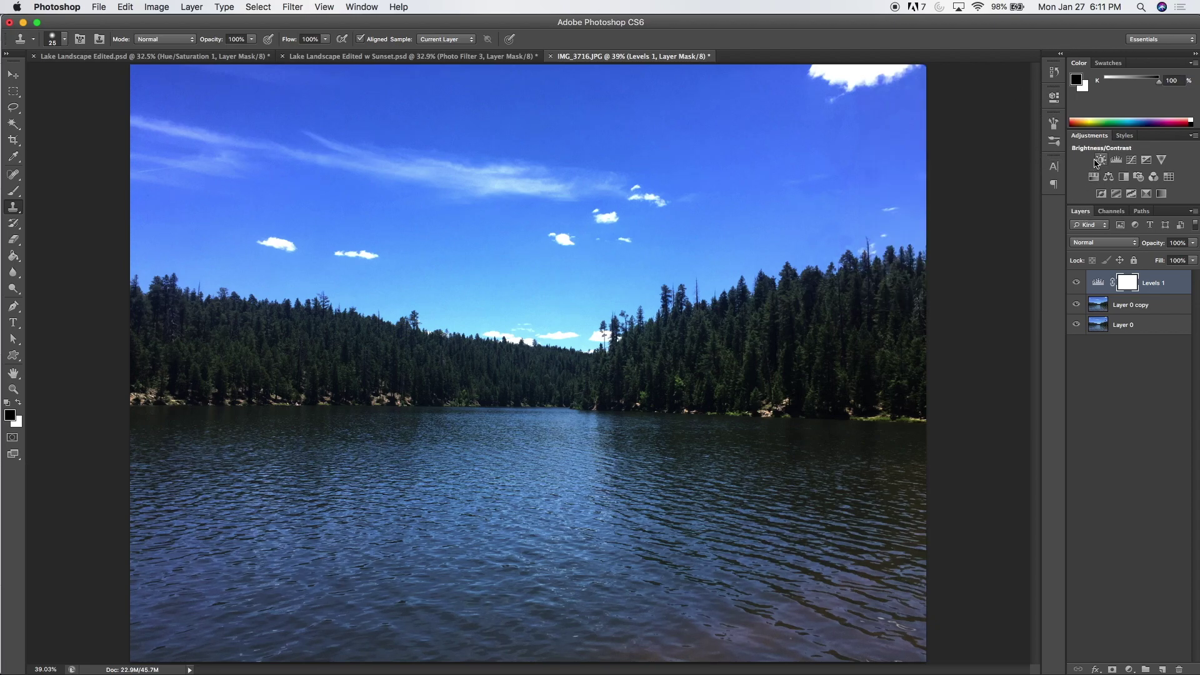
- Add a Brightness/Contrast adjustment layer with brightness at -13 and contrast at 41
{"action": "left_click", "coordinate": [1101, 161]}
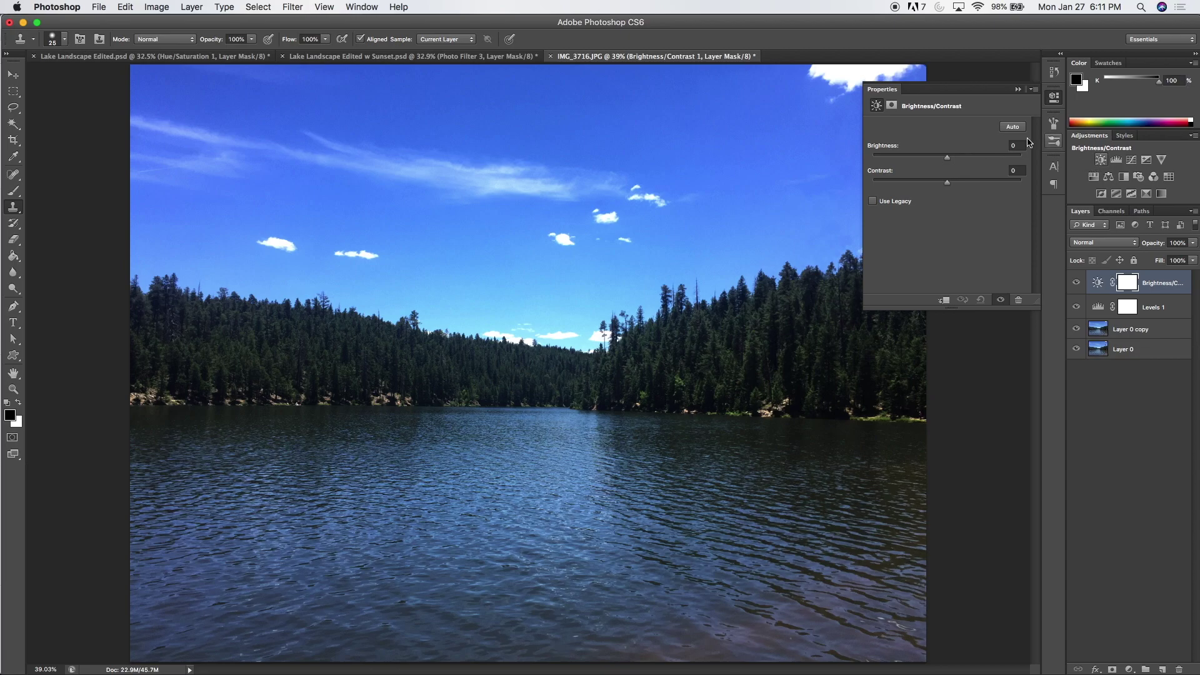
{"action": "left_click_drag", "start_coordinate": [948, 162], "coordinate": [944, 161]}
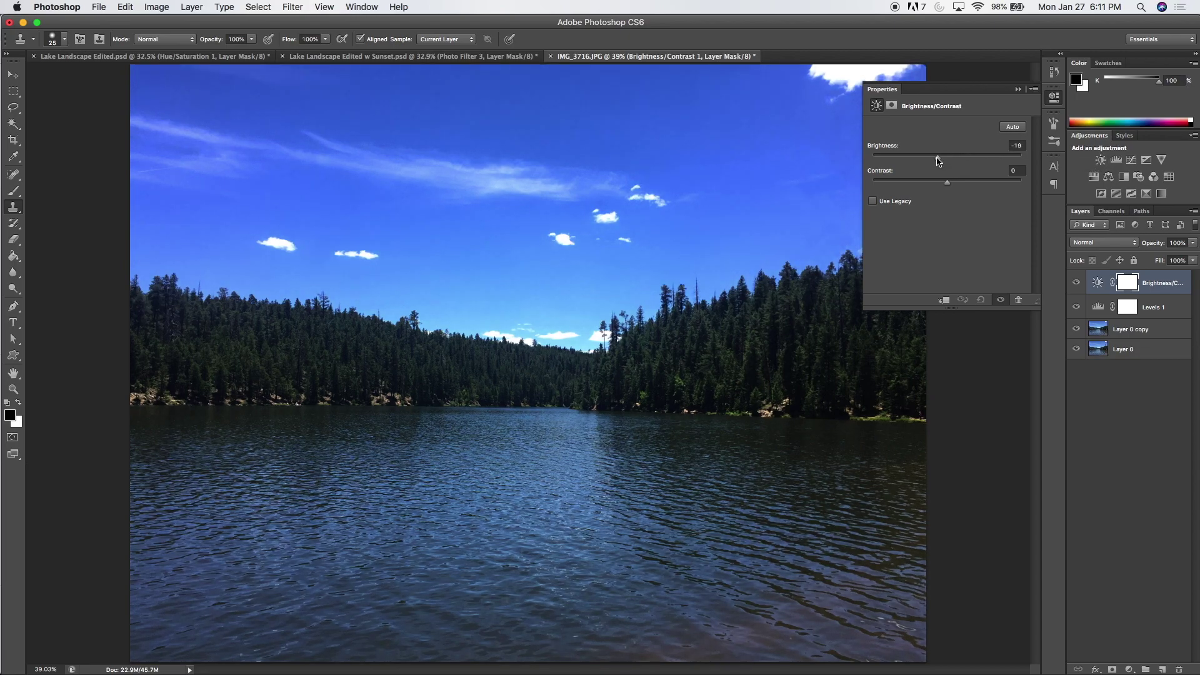
{"action": "left_click_drag", "start_coordinate": [953, 189], "coordinate": [978, 189]}
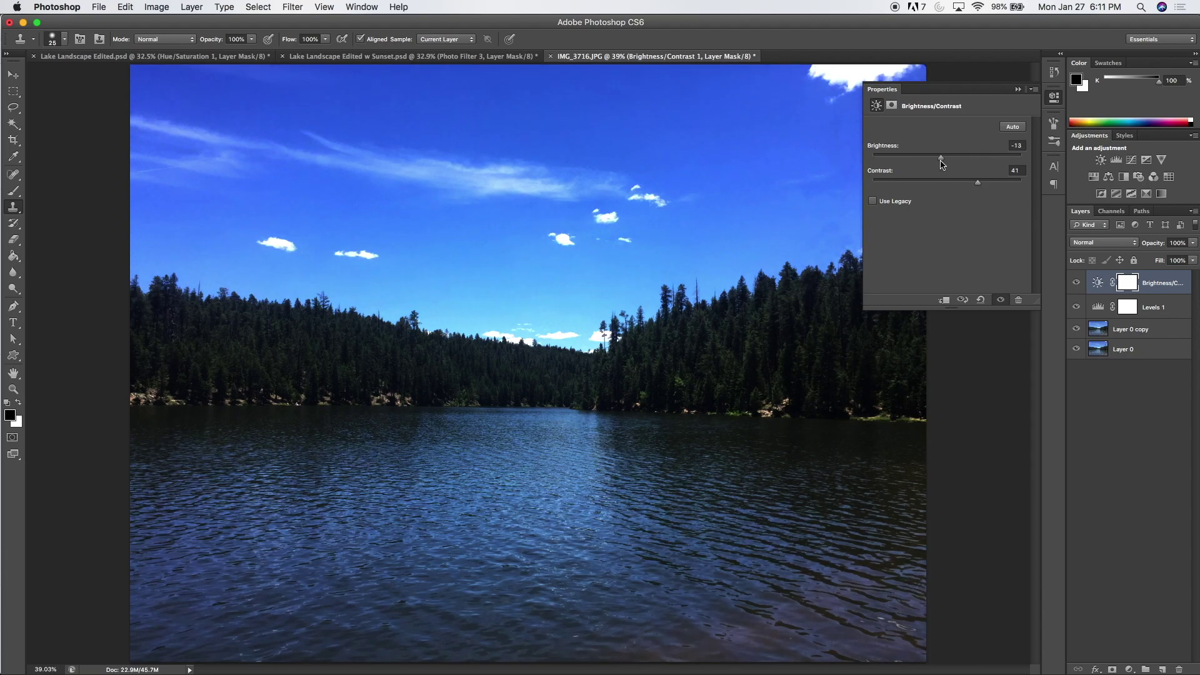
{"action": "left_click", "coordinate": [1017, 91]}
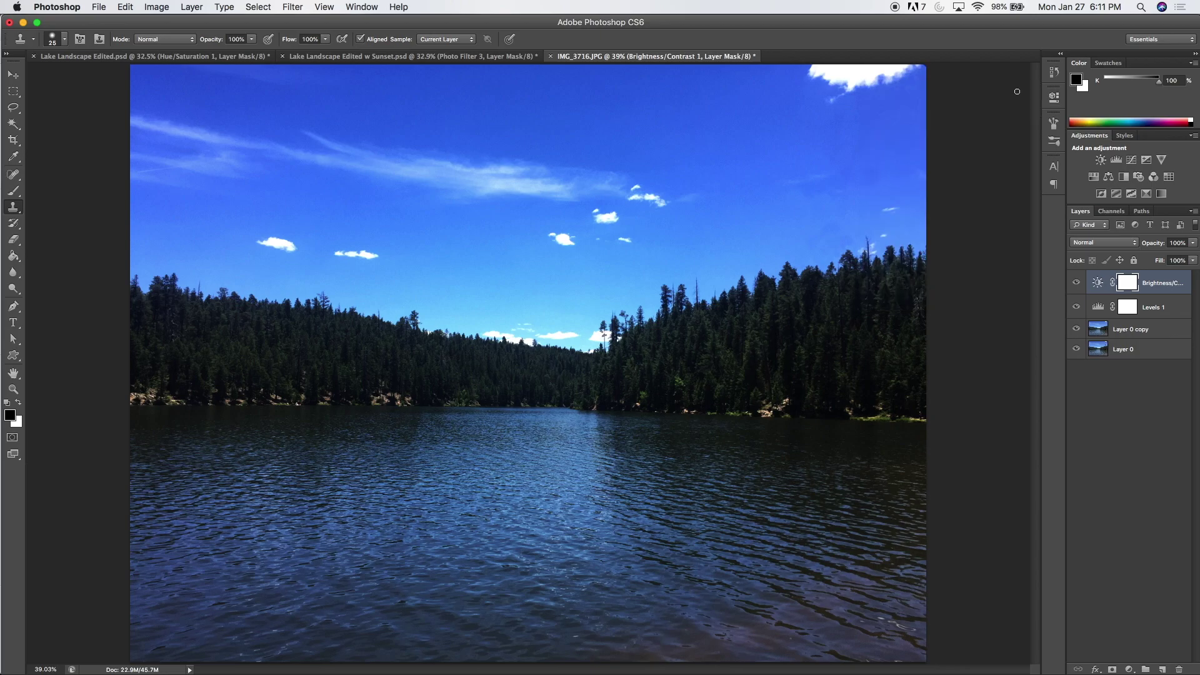
- Add a Photo Filter adjustment layer using Cooling Filter (80) with its density raised above 80%
{"action": "left_click", "coordinate": [1138, 178]}
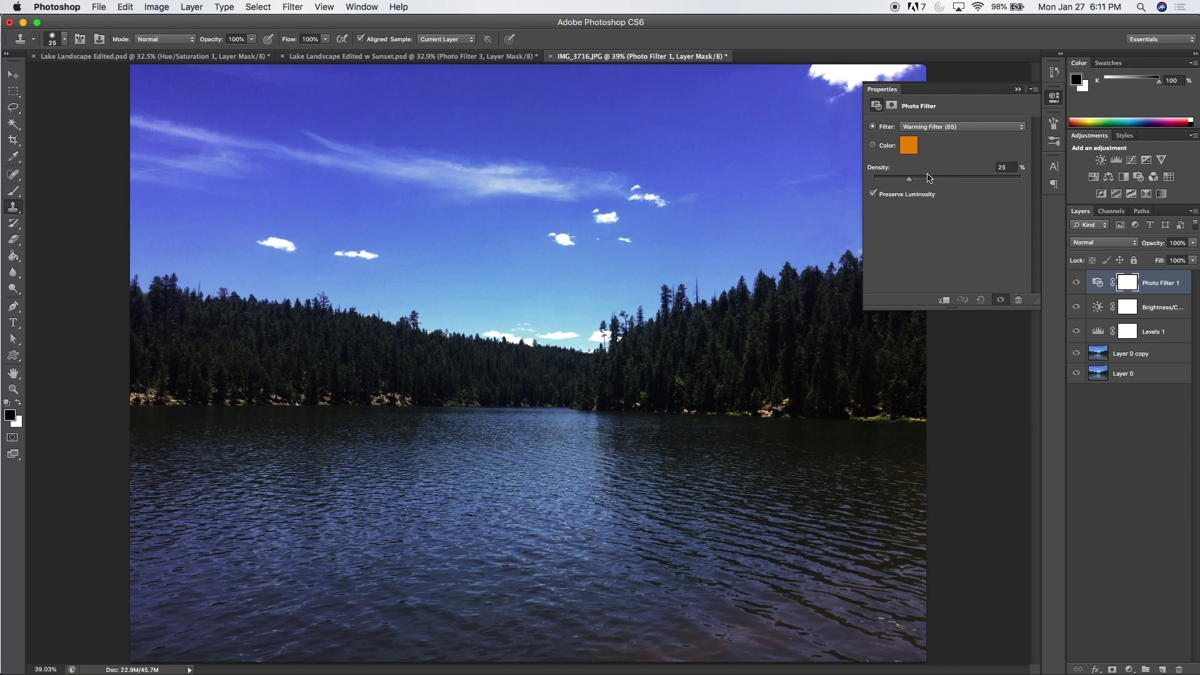
{"action": "left_click", "coordinate": [931, 128]}
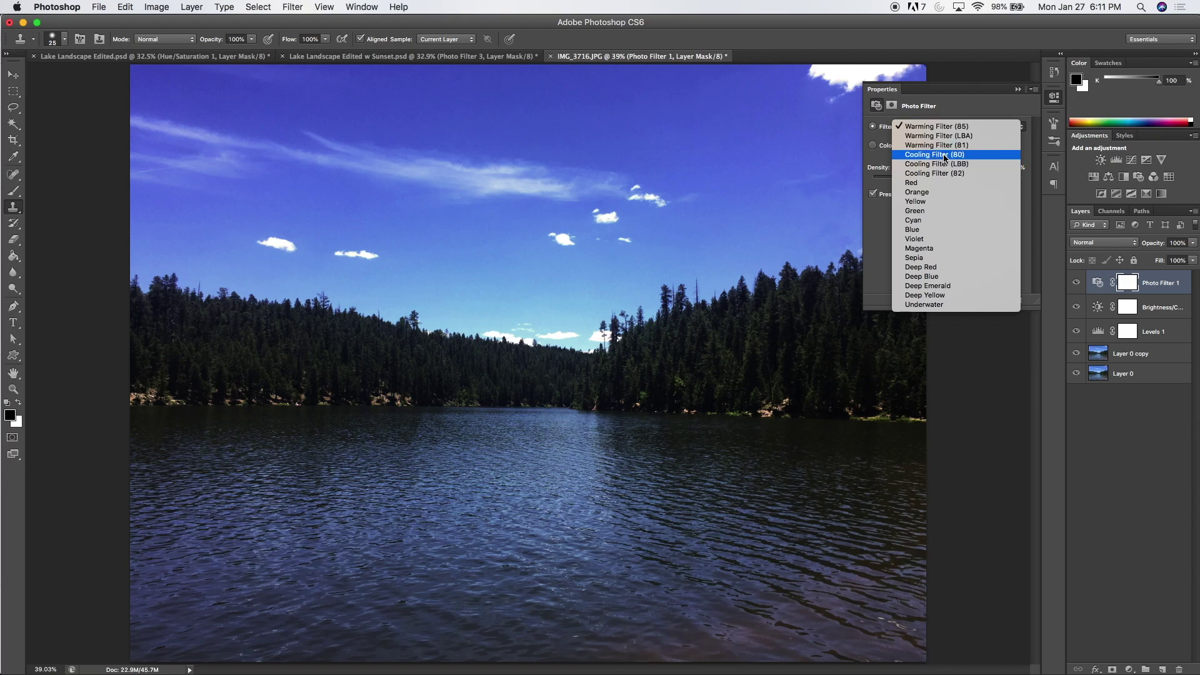
{"action": "left_click", "coordinate": [944, 156]}
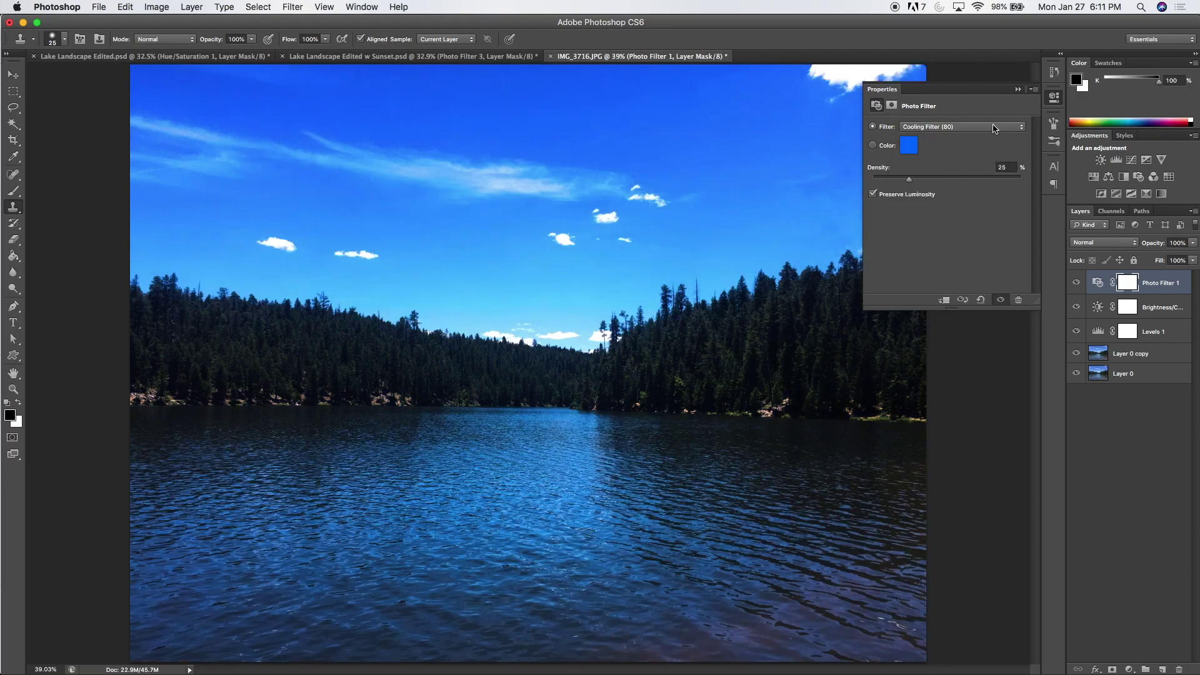
{"action": "left_click_drag", "start_coordinate": [911, 183], "coordinate": [993, 182]}
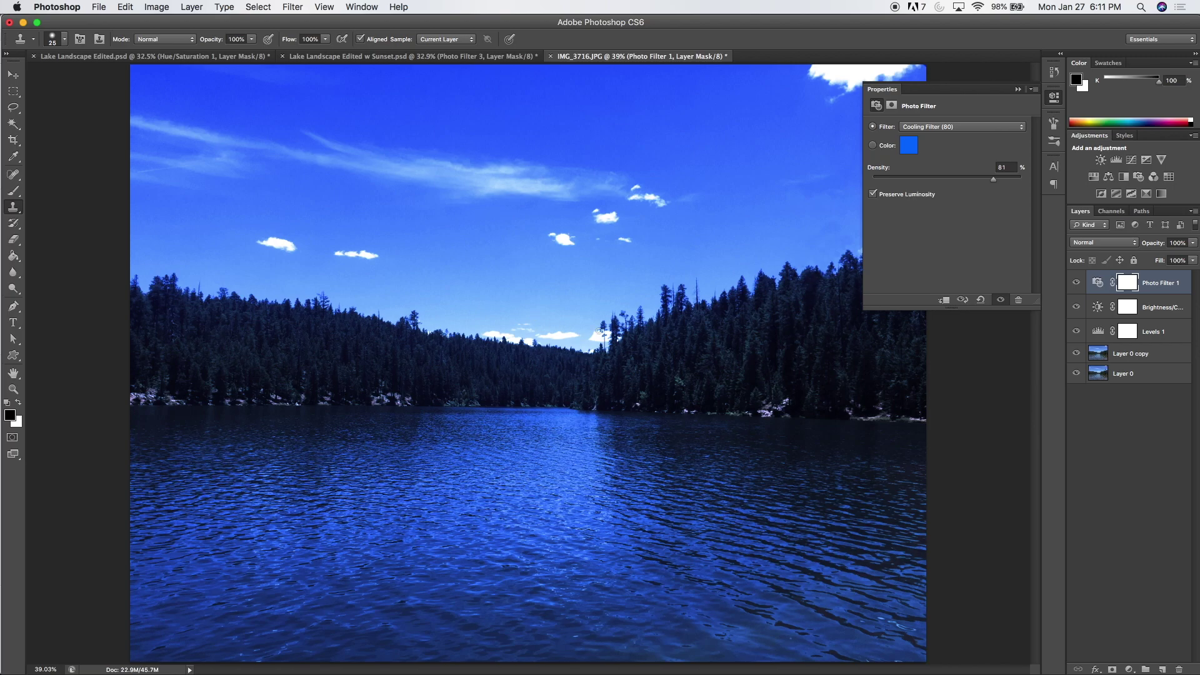
{"action": "left_click_drag", "start_coordinate": [995, 183], "coordinate": [1003, 185]}
{"action": "left_click", "coordinate": [1018, 91]}
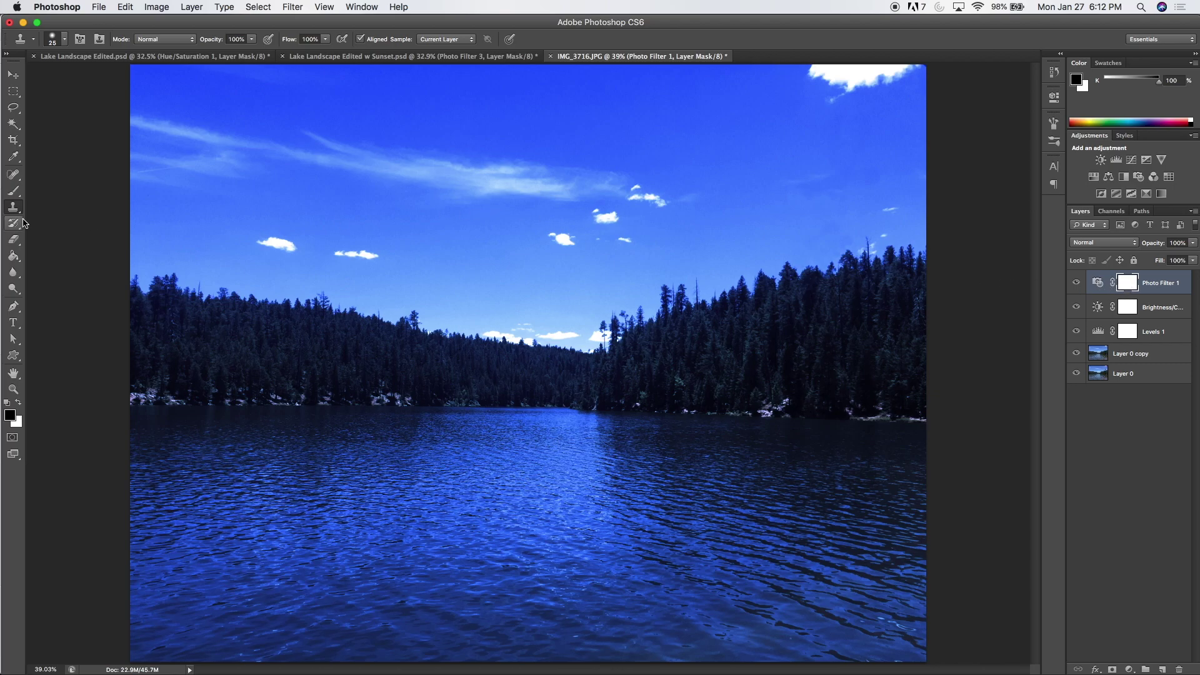
- With a black 200 px brush, mask the cooling filter off the lower part of the left forest along the shoreline
{"action": "left_click", "coordinate": [12, 191]}
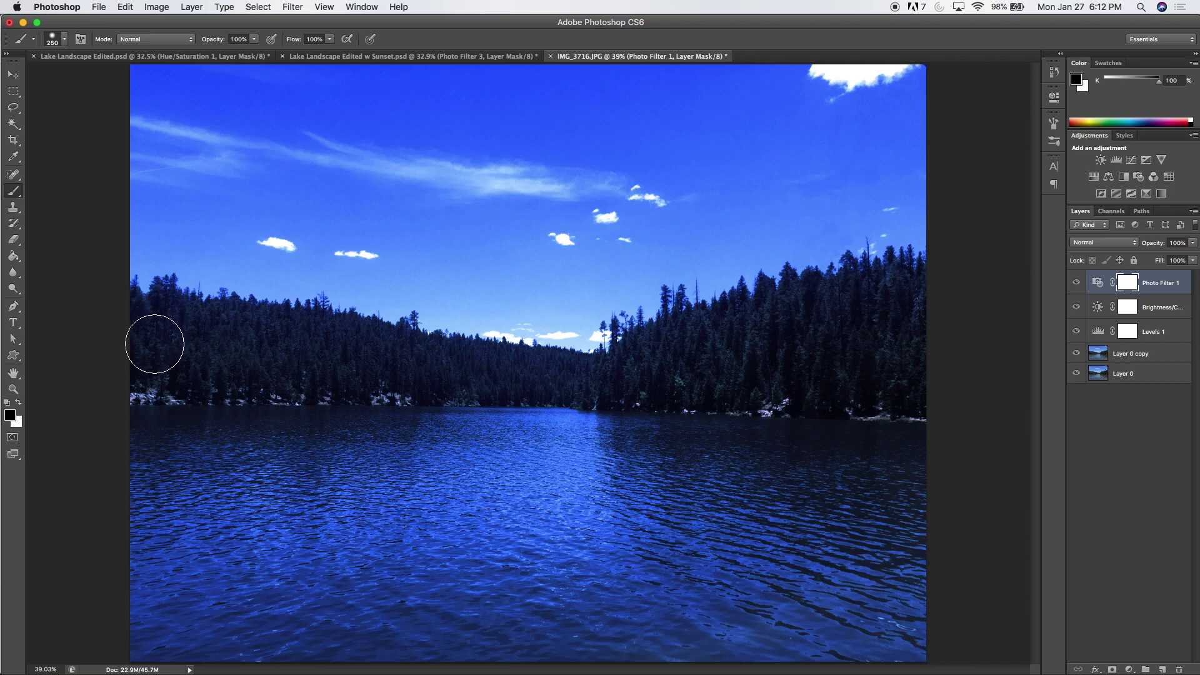
{"action": "key", "text": "bracketleft"}
{"action": "key", "text": "bracketleft"}
{"action": "key", "text": "bracketleft"}
{"action": "key", "text": "bracketleft"}
{"action": "key", "text": "bracketleft"}
{"action": "key", "text": "bracketleft"}
{"action": "key", "text": "bracketleft"}
{"action": "key", "text": "bracketleft"}
{"action": "key", "text": "bracketright"}
{"action": "key", "text": "bracketright"}
{"action": "key", "text": "bracketright"}
{"action": "key", "text": "bracketright"}
{"action": "key", "text": "bracketright"}
{"action": "key", "text": "bracketright"}
{"action": "key", "text": "bracketright"}
{"action": "mouse_move", "coordinate": [136, 381]}
{"action": "left_mouse_down"}
{"action": "mouse_move", "coordinate": [174, 380]}
{"action": "mouse_move", "coordinate": [133, 381]}
{"action": "mouse_move", "coordinate": [647, 386]}
{"action": "left_mouse_up"}
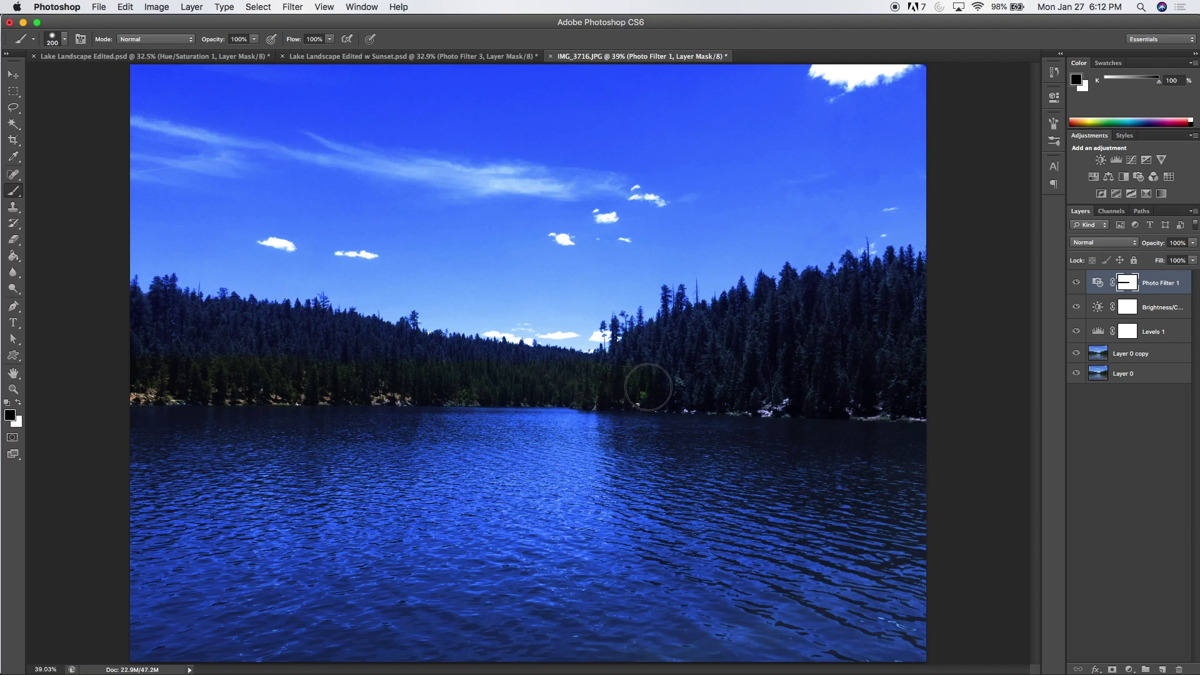
- With the 200 px brush at 45% hardness, mask the cooling filter off the right forest and the upper slope of the left forest
{"action": "left_click", "coordinate": [64, 39]}
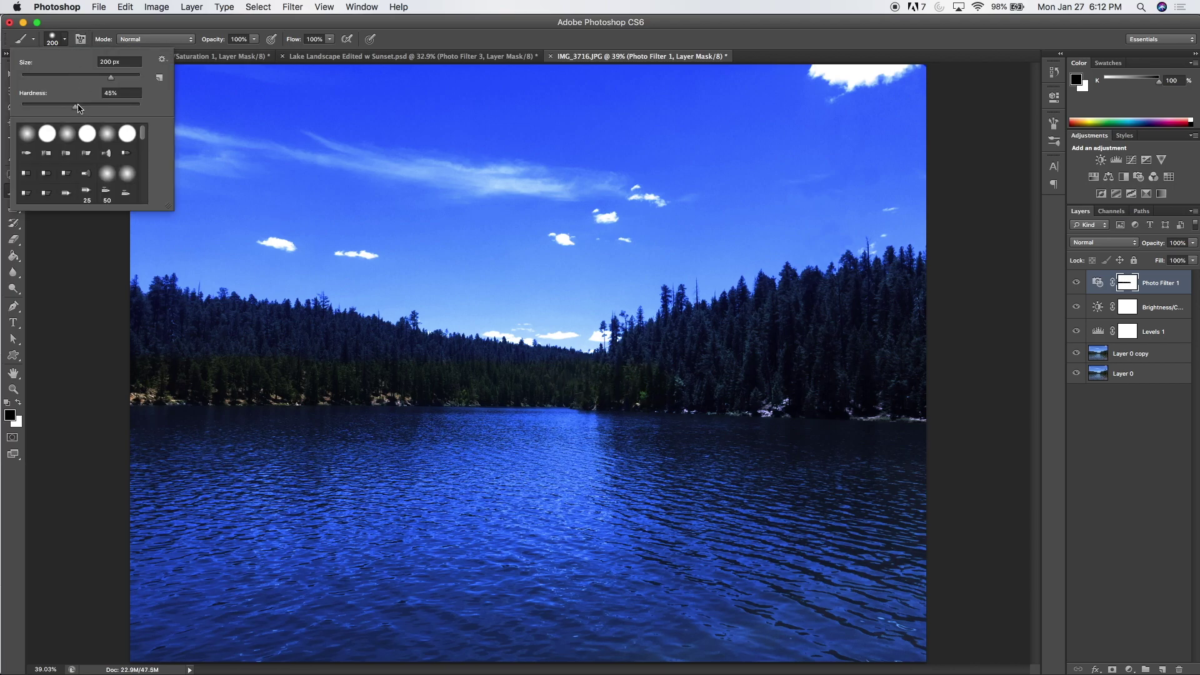
{"action": "left_click", "coordinate": [76, 279]}
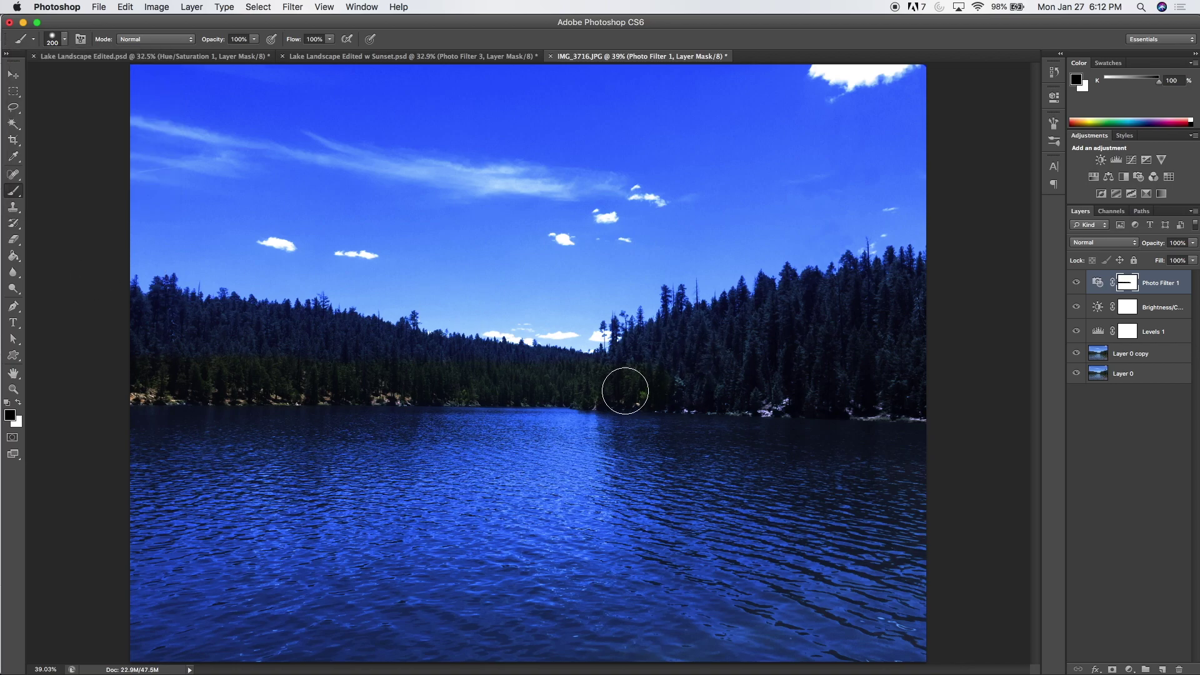
{"action": "mouse_move", "coordinate": [639, 386]}
{"action": "left_mouse_down"}
{"action": "mouse_move", "coordinate": [892, 402]}
{"action": "mouse_move", "coordinate": [919, 386]}
{"action": "mouse_move", "coordinate": [916, 287]}
{"action": "mouse_move", "coordinate": [920, 297]}
{"action": "left_mouse_up"}
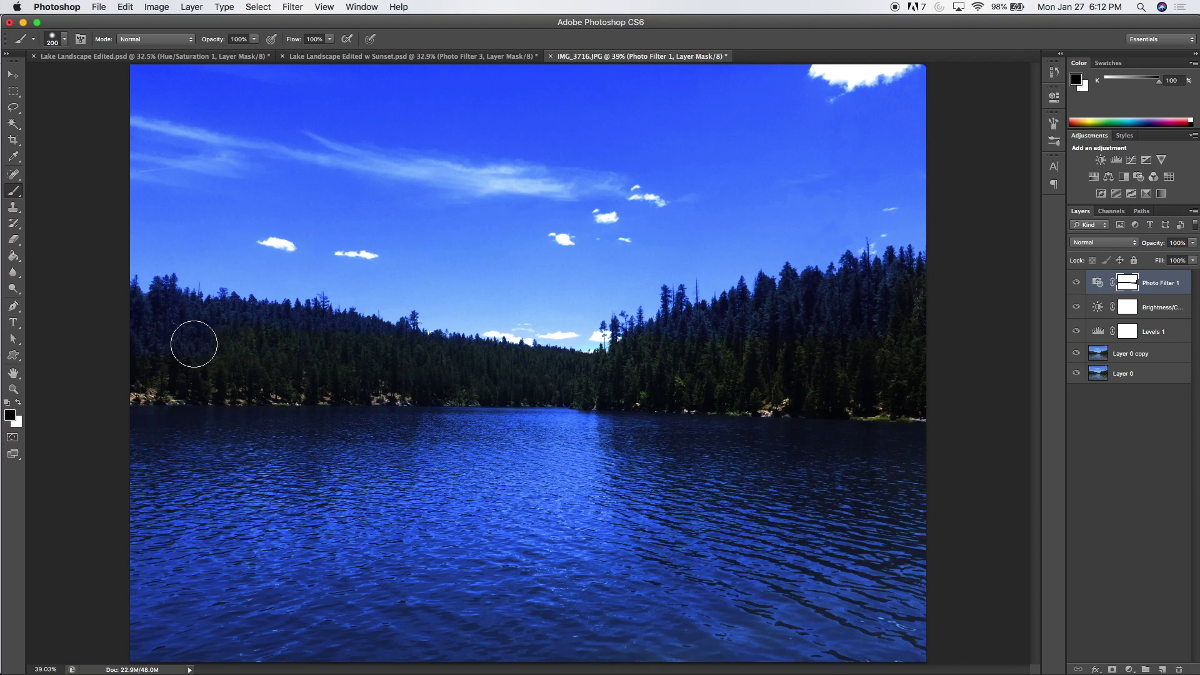
{"action": "mouse_move", "coordinate": [138, 333]}
{"action": "left_mouse_down"}
{"action": "mouse_move", "coordinate": [126, 297]}
{"action": "mouse_move", "coordinate": [169, 303]}
{"action": "mouse_move", "coordinate": [153, 289]}
{"action": "mouse_move", "coordinate": [533, 357]}
{"action": "mouse_move", "coordinate": [613, 343]}
{"action": "mouse_move", "coordinate": [677, 302]}
{"action": "mouse_move", "coordinate": [916, 268]}
{"action": "mouse_move", "coordinate": [846, 335]}
{"action": "mouse_move", "coordinate": [704, 340]}
{"action": "mouse_move", "coordinate": [729, 334]}
{"action": "left_mouse_up"}
- Reduce the brush to 60 px and refine the cooling filter's mask along the treetops, restoring the filter in the adjoining sky with white
{"action": "key", "text": "bracketleft"}
{"action": "key", "text": "bracketleft"}
{"action": "key", "text": "bracketleft"}
{"action": "key", "text": "bracketleft"}
{"action": "key", "text": "bracketleft"}
{"action": "key", "text": "bracketleft"}
{"action": "key", "text": "bracketleft"}
{"action": "key", "text": "bracketleft"}
{"action": "key", "text": "x"}
{"action": "mouse_move", "coordinate": [146, 288]}
{"action": "left_mouse_down"}
{"action": "mouse_move", "coordinate": [325, 294]}
{"action": "mouse_move", "coordinate": [386, 315]}
{"action": "mouse_move", "coordinate": [482, 322]}
{"action": "mouse_move", "coordinate": [426, 325]}
{"action": "mouse_move", "coordinate": [571, 342]}
{"action": "mouse_move", "coordinate": [607, 314]}
{"action": "mouse_move", "coordinate": [654, 311]}
{"action": "mouse_move", "coordinate": [651, 291]}
{"action": "mouse_move", "coordinate": [666, 286]}
{"action": "mouse_move", "coordinate": [707, 292]}
{"action": "mouse_move", "coordinate": [903, 246]}
{"action": "left_mouse_up"}
{"action": "key", "text": "x"}
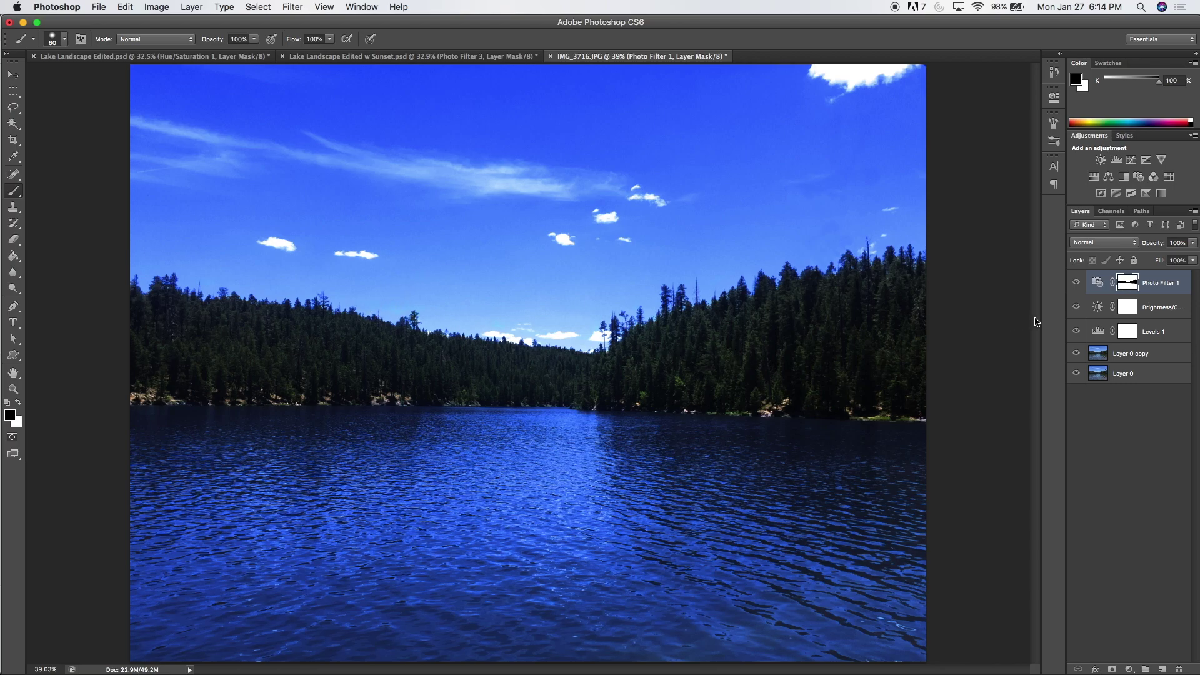
- Add a second Photo Filter adjustment layer using the Green filter at 76% density
{"action": "left_click", "coordinate": [1138, 177]}
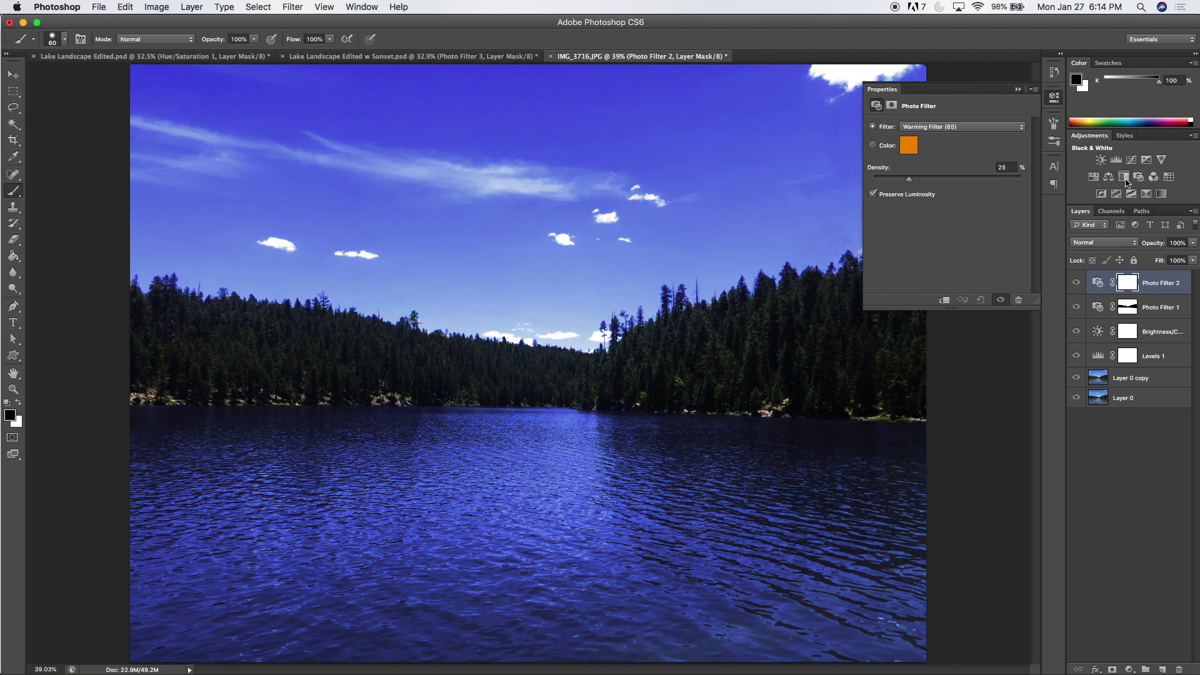
{"action": "left_click", "coordinate": [956, 127]}
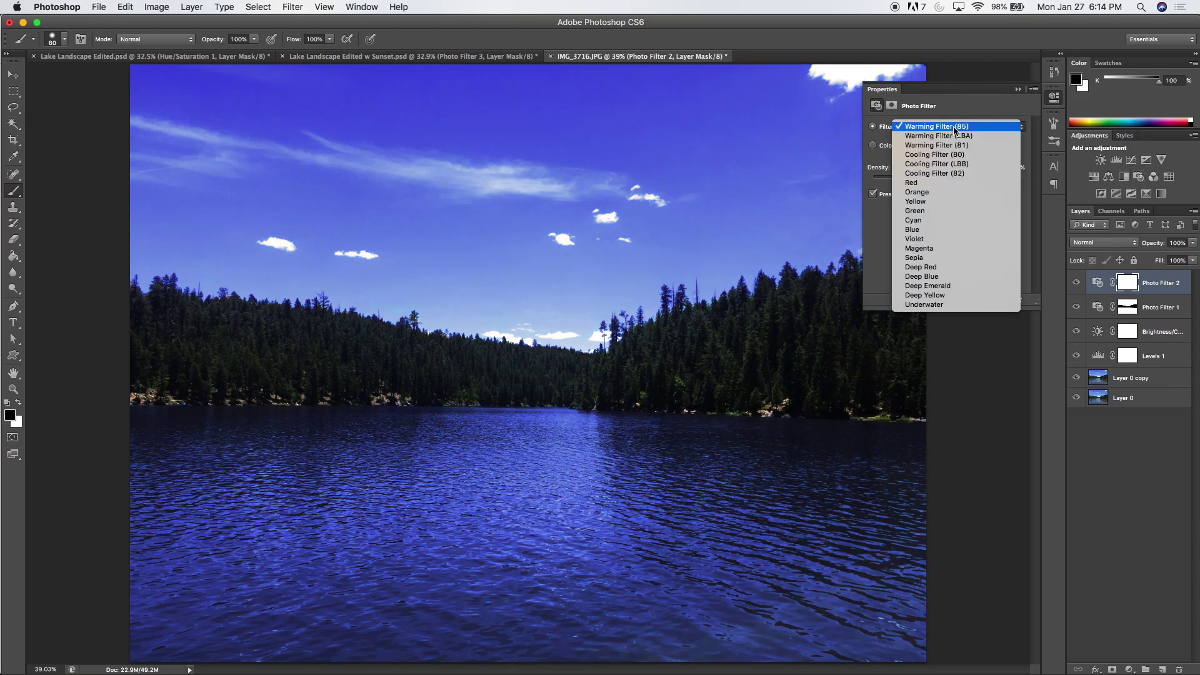
{"action": "left_click", "coordinate": [932, 212]}
{"action": "left_click_drag", "start_coordinate": [913, 182], "coordinate": [983, 186]}
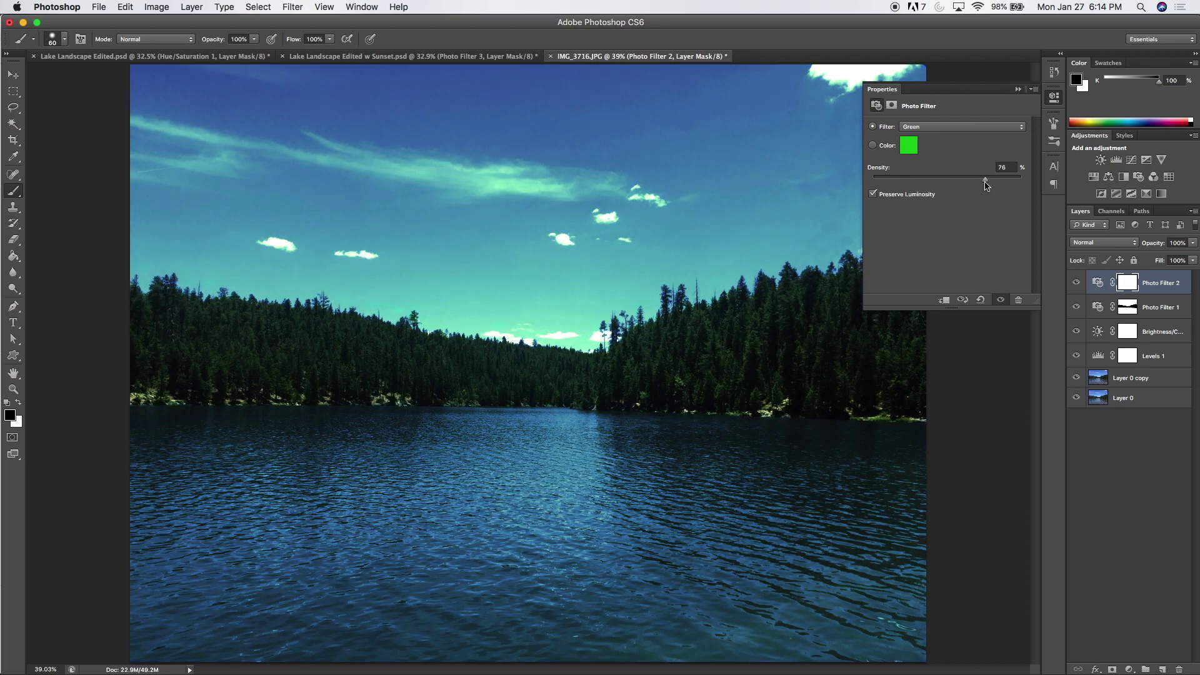
{"action": "left_click", "coordinate": [1017, 90]}
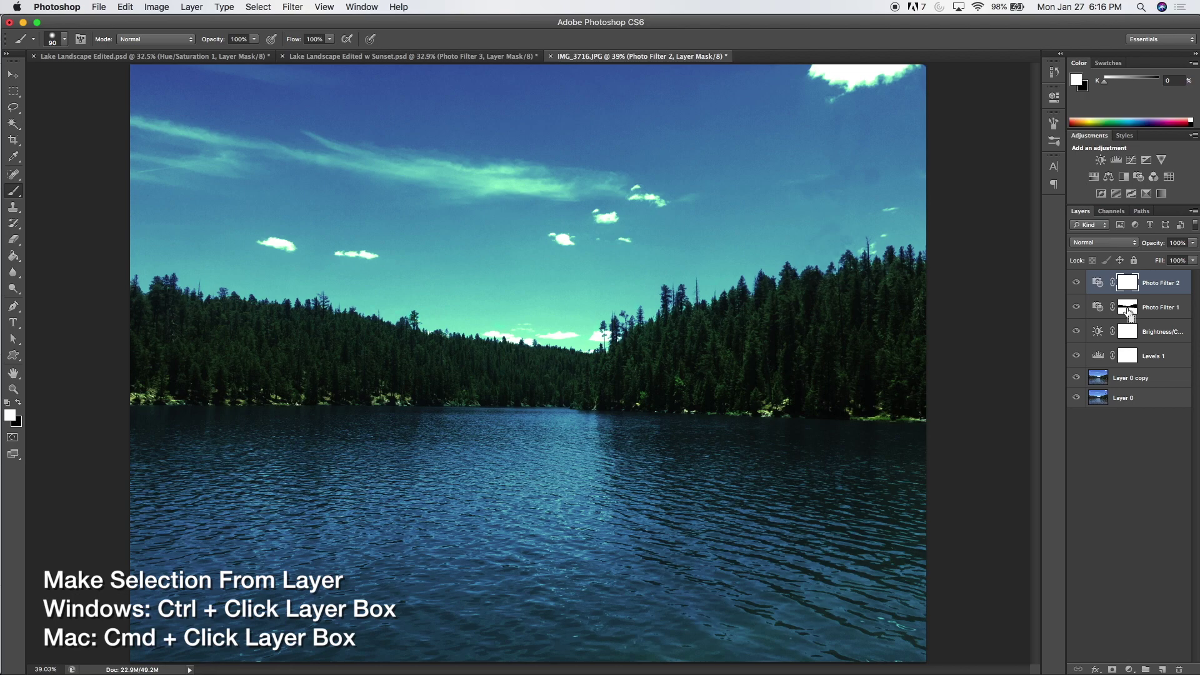
- Load the cooling filter's mask as a selection, fill it with black on the green filter's mask, and deselect
{"action": "left_click", "coordinate": [1127, 310], "text": "super"}
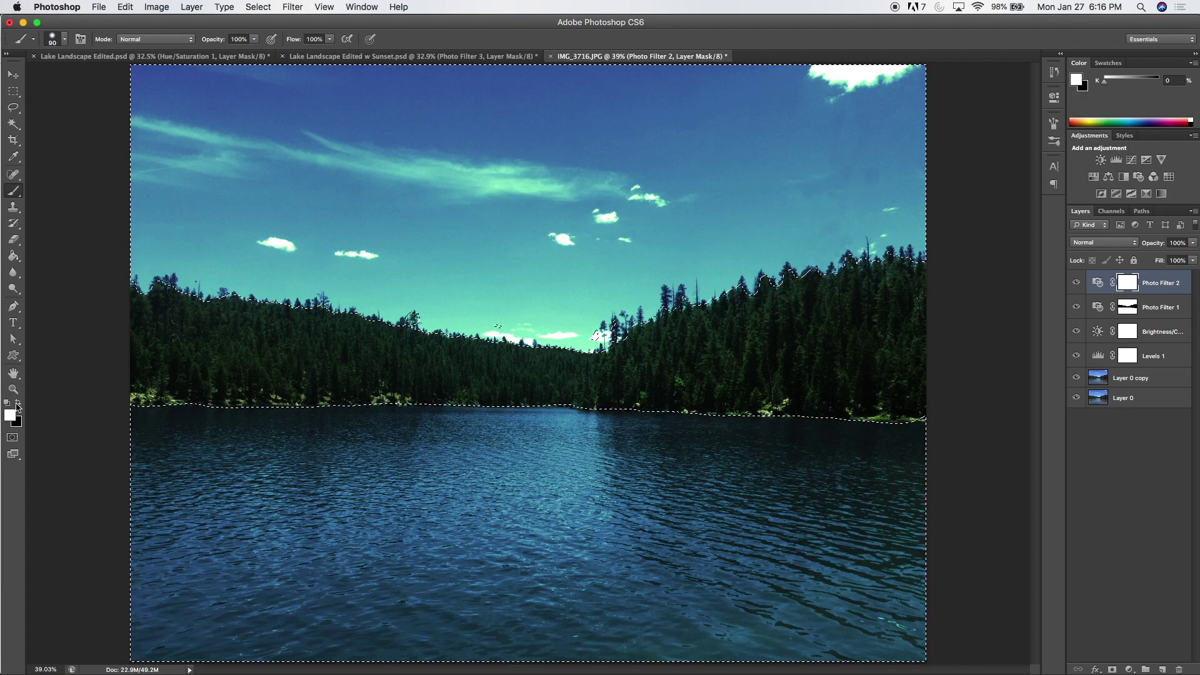
{"action": "key", "text": "x"}
{"action": "left_click", "coordinate": [14, 256]}
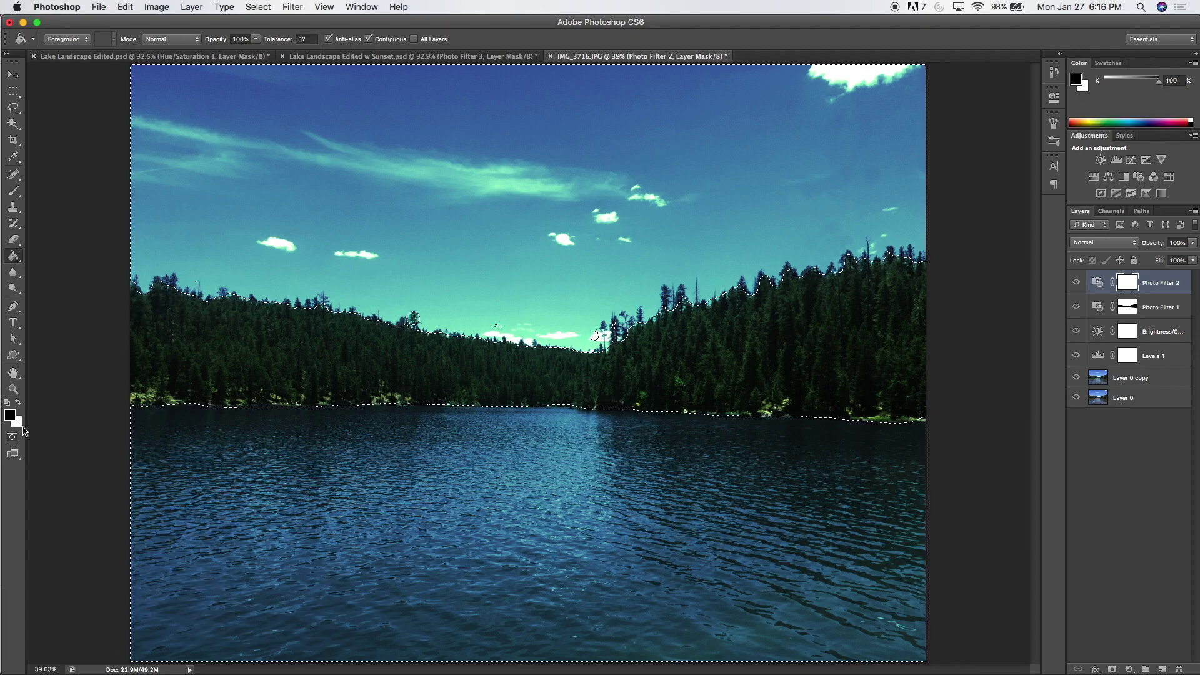
{"action": "left_click", "coordinate": [263, 447]}
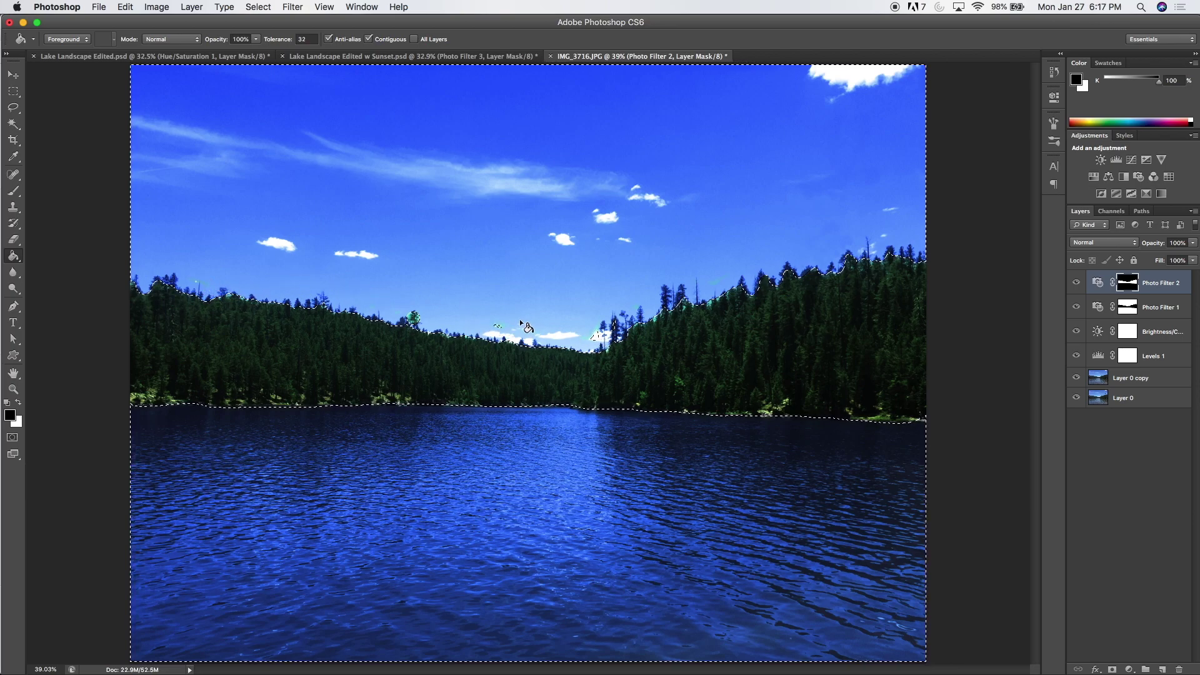
{"action": "key", "text": "super+d"}
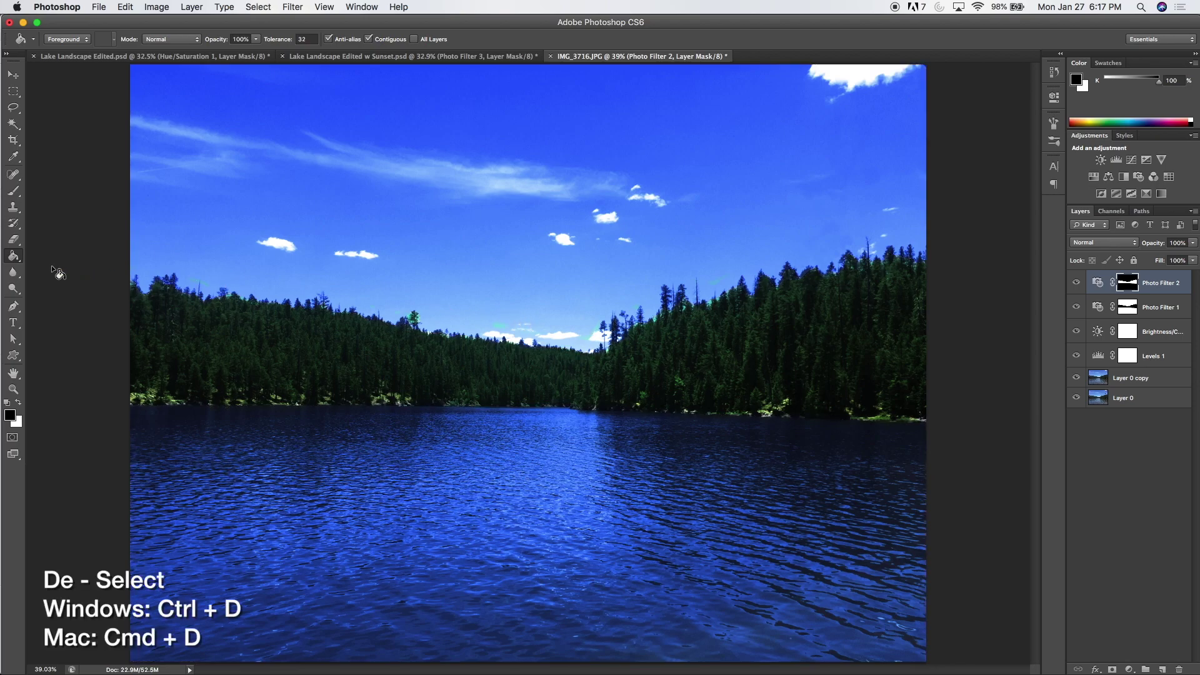
- Brush black on the green filter's mask over the green remnants around the horizon clouds and the tall left treetop
{"action": "left_click", "coordinate": [14, 192]}
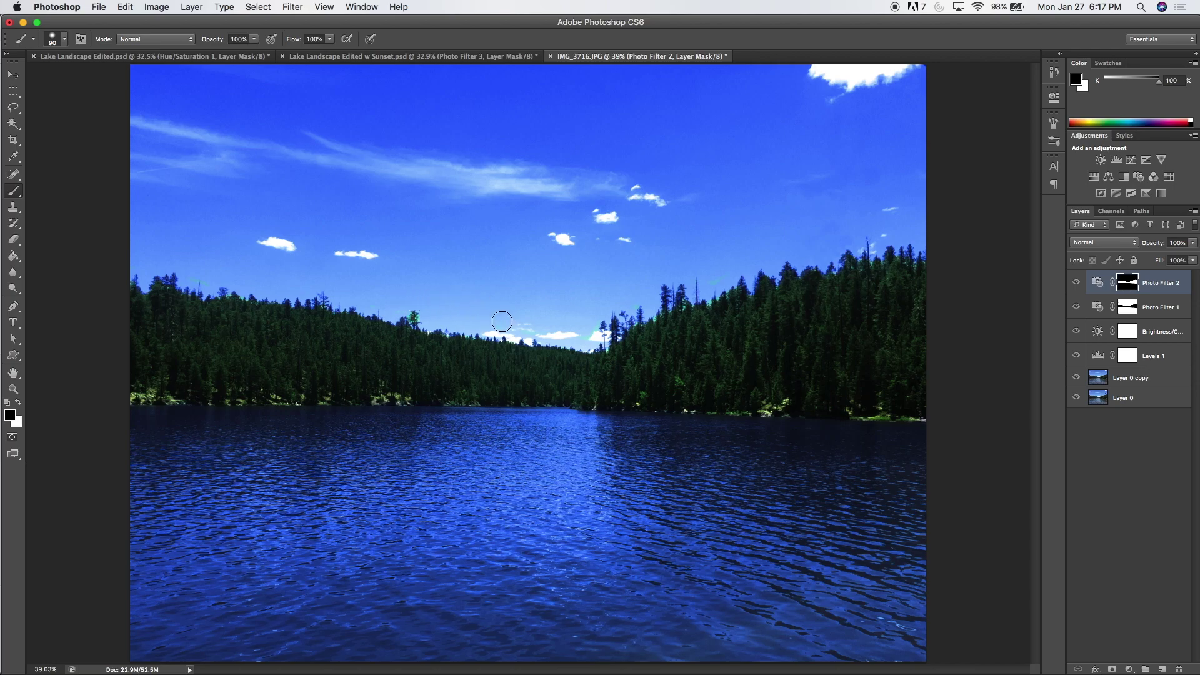
{"action": "left_click_drag", "start_coordinate": [602, 332], "coordinate": [606, 341]}
{"action": "left_click", "coordinate": [416, 315]}
- Add a third Photo Filter adjustment layer using Warming Filter (85) at 100% density
{"action": "left_click", "coordinate": [1137, 176]}
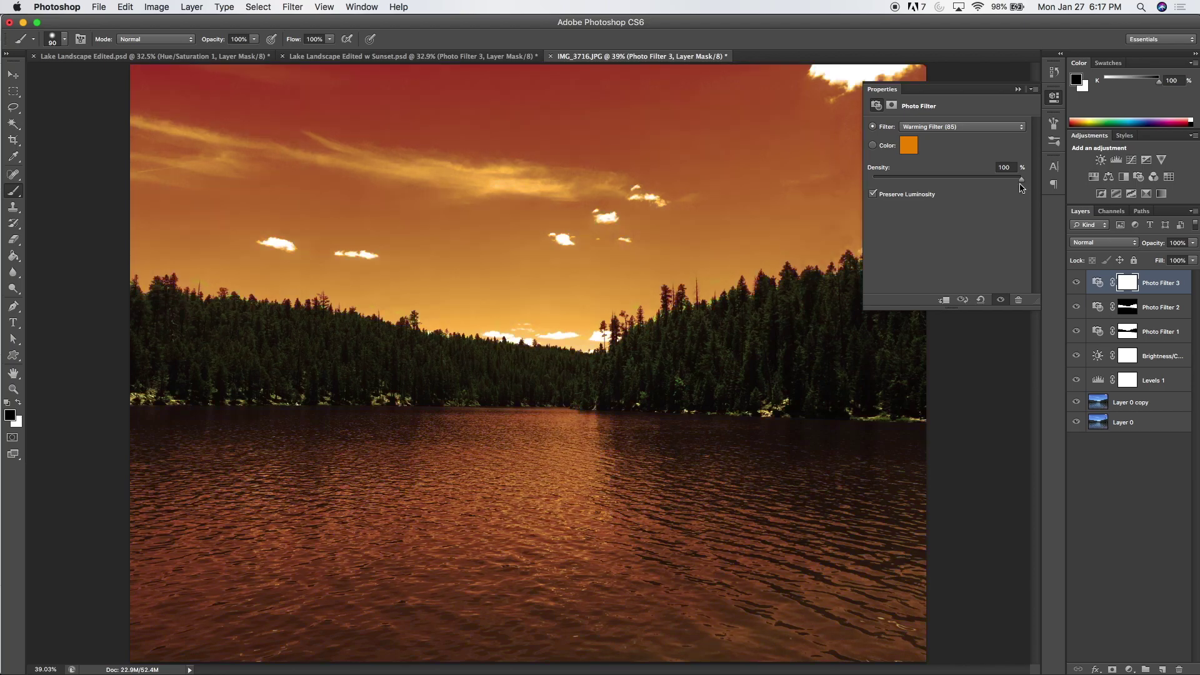
{"action": "left_click", "coordinate": [1019, 90]}
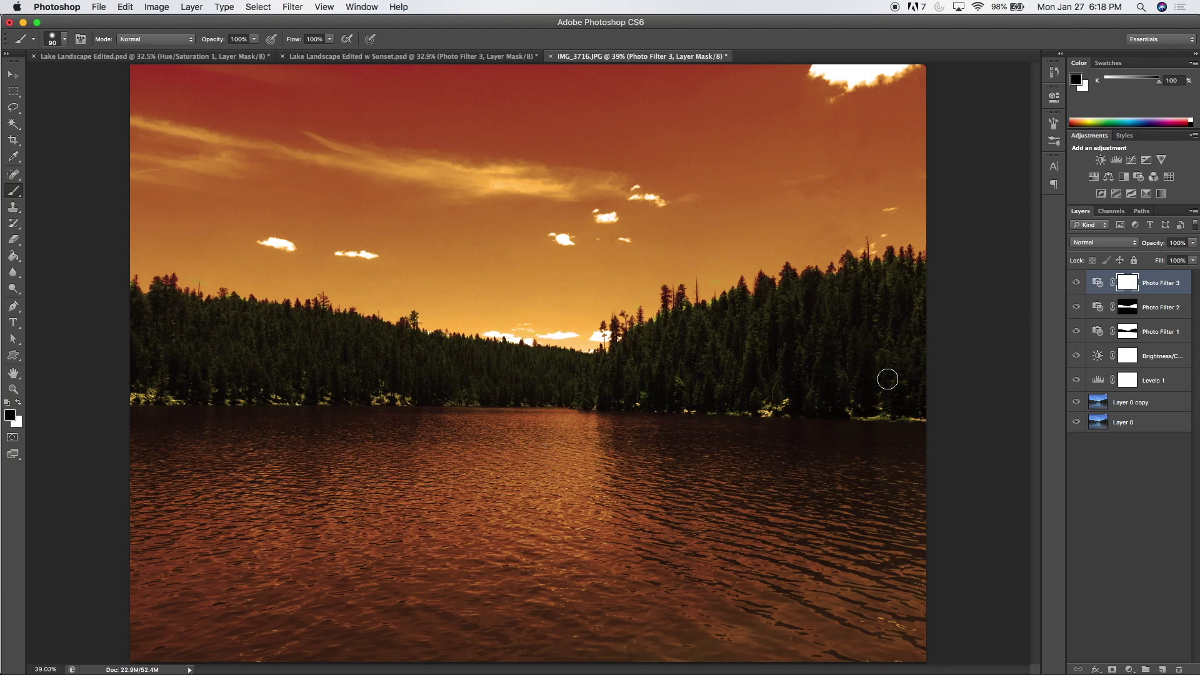
- Enlarge the brush and paint black on the warming filter's mask to remove the orange tint from the lake water
{"action": "key", "text": "bracketright"}
{"action": "key", "text": "bracketright"}
{"action": "key", "text": "bracketright"}
{"action": "key", "text": "bracketright"}
{"action": "key", "text": "bracketright"}
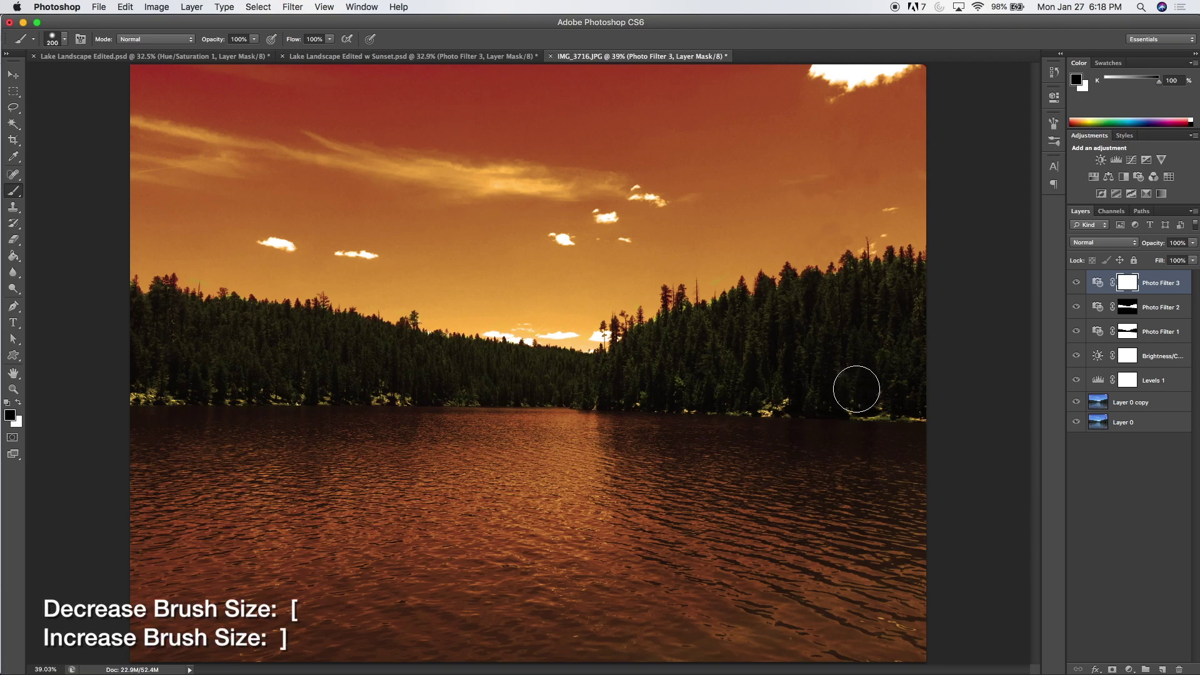
{"action": "key", "text": "bracketright"}
{"action": "key", "text": "bracketright"}
{"action": "key", "text": "bracketright"}
{"action": "key", "text": "bracketright"}
{"action": "key", "text": "bracketright"}
{"action": "key", "text": "bracketright"}
{"action": "key", "text": "bracketright"}
{"action": "mouse_move", "coordinate": [122, 603]}
{"action": "left_mouse_down"}
{"action": "mouse_move", "coordinate": [170, 597]}
{"action": "mouse_move", "coordinate": [951, 611]}
{"action": "mouse_move", "coordinate": [922, 485]}
{"action": "mouse_move", "coordinate": [870, 461]}
{"action": "mouse_move", "coordinate": [278, 488]}
{"action": "mouse_move", "coordinate": [150, 456]}
{"action": "left_mouse_up"}
- Reduce the brush size and mask the warming filter off the forest on both sides of the lake
{"action": "key", "text": "bracketleft"}
{"action": "key", "text": "bracketleft"}
{"action": "key", "text": "bracketleft"}
{"action": "key", "text": "bracketleft"}
{"action": "key", "text": "bracketleft"}
{"action": "key", "text": "bracketleft"}
{"action": "key", "text": "bracketleft"}
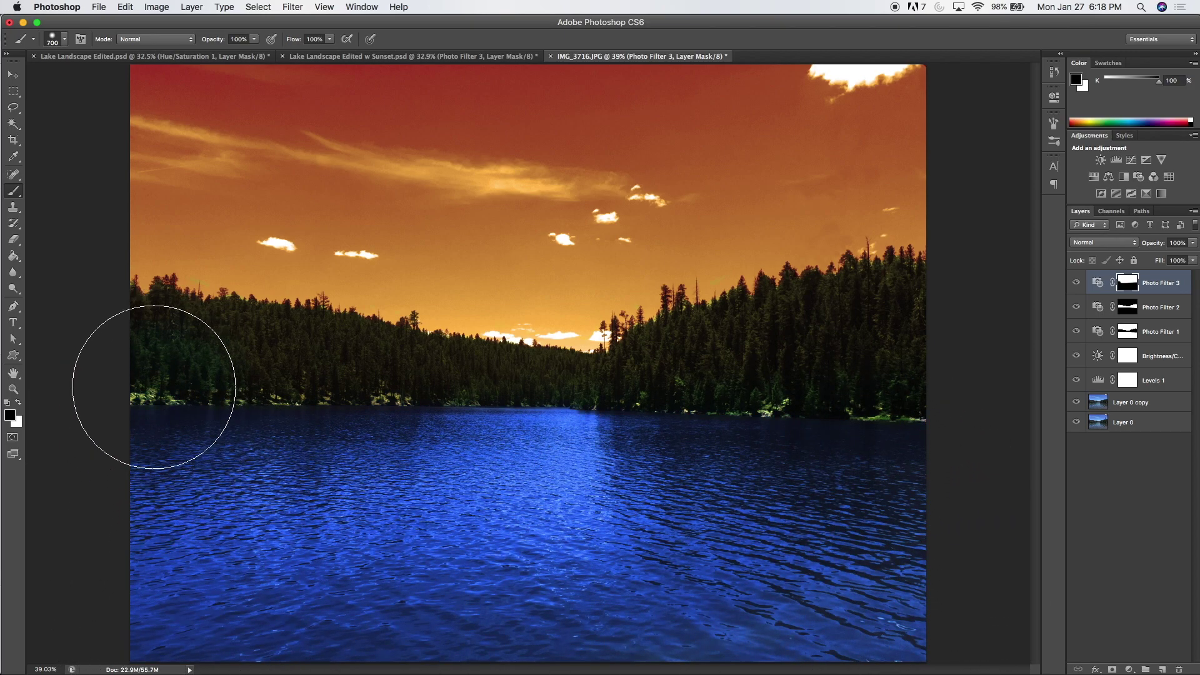
{"action": "mouse_move", "coordinate": [572, 409]}
{"action": "left_mouse_down"}
{"action": "mouse_move", "coordinate": [805, 414]}
{"action": "mouse_move", "coordinate": [920, 398]}
{"action": "mouse_move", "coordinate": [924, 307]}
{"action": "mouse_move", "coordinate": [873, 298]}
{"action": "mouse_move", "coordinate": [791, 316]}
{"action": "mouse_move", "coordinate": [579, 389]}
{"action": "mouse_move", "coordinate": [469, 380]}
{"action": "mouse_move", "coordinate": [378, 394]}
{"action": "mouse_move", "coordinate": [178, 368]}
{"action": "mouse_move", "coordinate": [140, 325]}
{"action": "mouse_move", "coordinate": [517, 373]}
{"action": "mouse_move", "coordinate": [291, 396]}
{"action": "mouse_move", "coordinate": [618, 381]}
{"action": "mouse_move", "coordinate": [681, 350]}
{"action": "mouse_move", "coordinate": [912, 303]}
{"action": "mouse_move", "coordinate": [816, 385]}
{"action": "mouse_move", "coordinate": [881, 400]}
{"action": "mouse_move", "coordinate": [917, 383]}
{"action": "left_mouse_up"}
- With a white 80 px brush, restore the warming filter in the sky along the left treeline and the horizon
{"action": "left_click", "coordinate": [18, 402]}
{"action": "key", "text": "bracketleft"}
{"action": "key", "text": "bracketleft"}
{"action": "key", "text": "bracketleft"}
{"action": "key", "text": "bracketleft"}
{"action": "key", "text": "bracketleft"}
{"action": "key", "text": "bracketleft"}
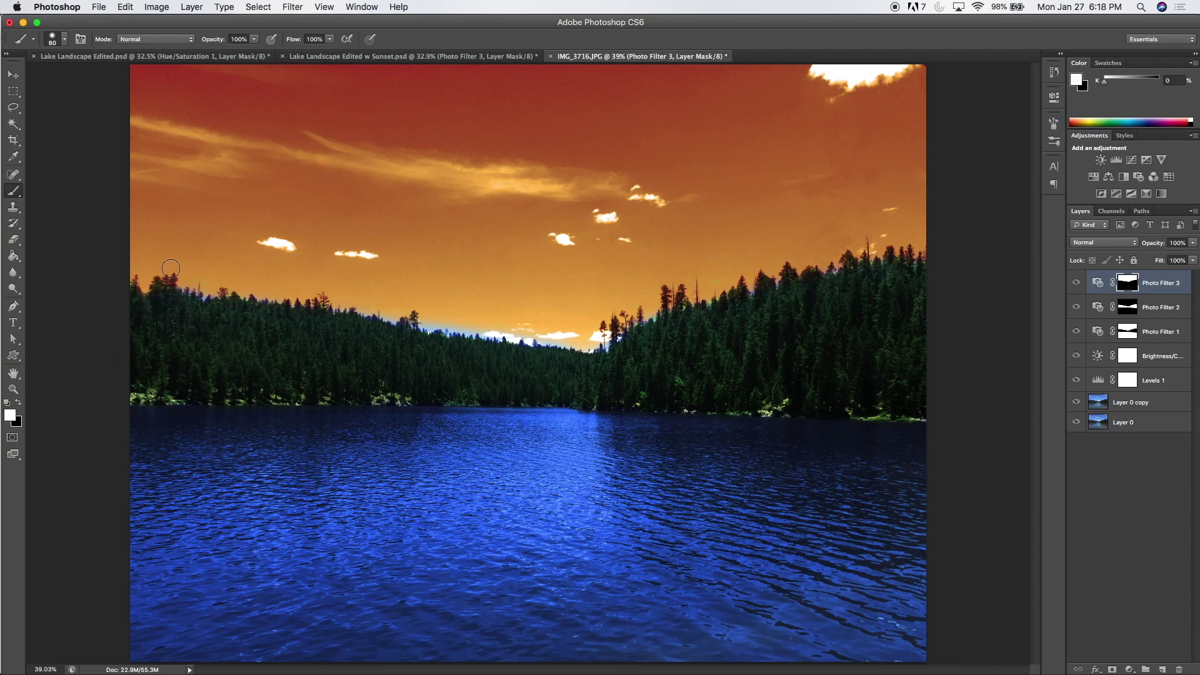
{"action": "left_click_drag", "start_coordinate": [184, 285], "coordinate": [221, 289]}
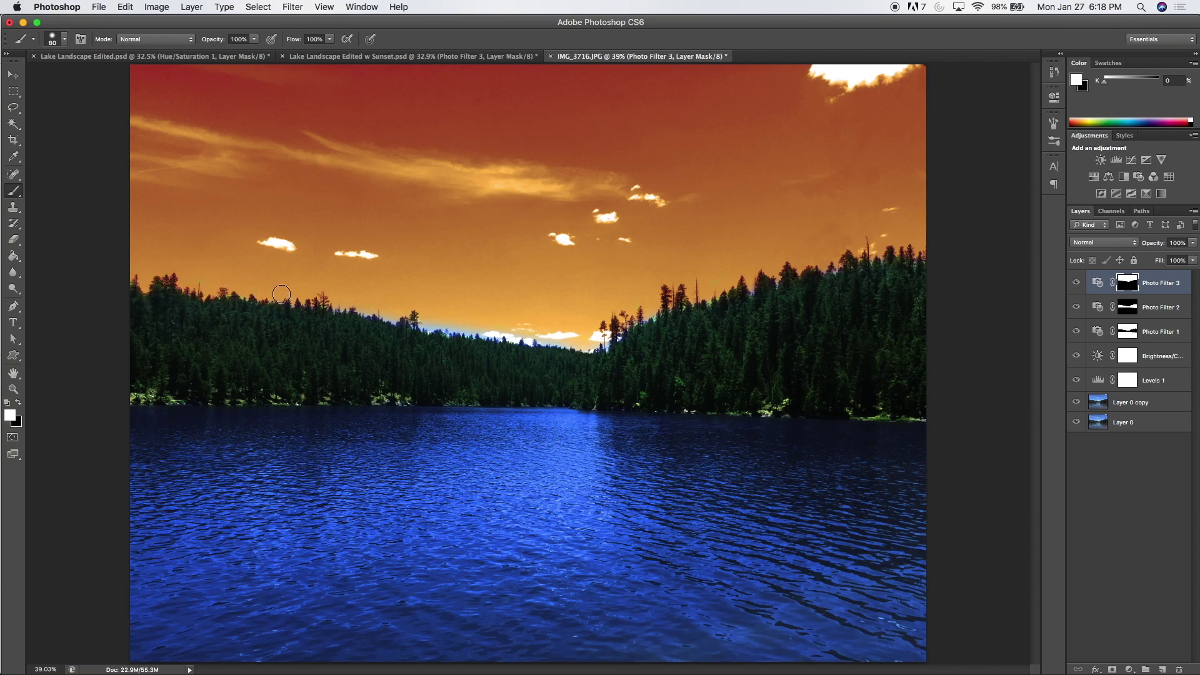
{"action": "left_click_drag", "start_coordinate": [364, 308], "coordinate": [532, 338]}
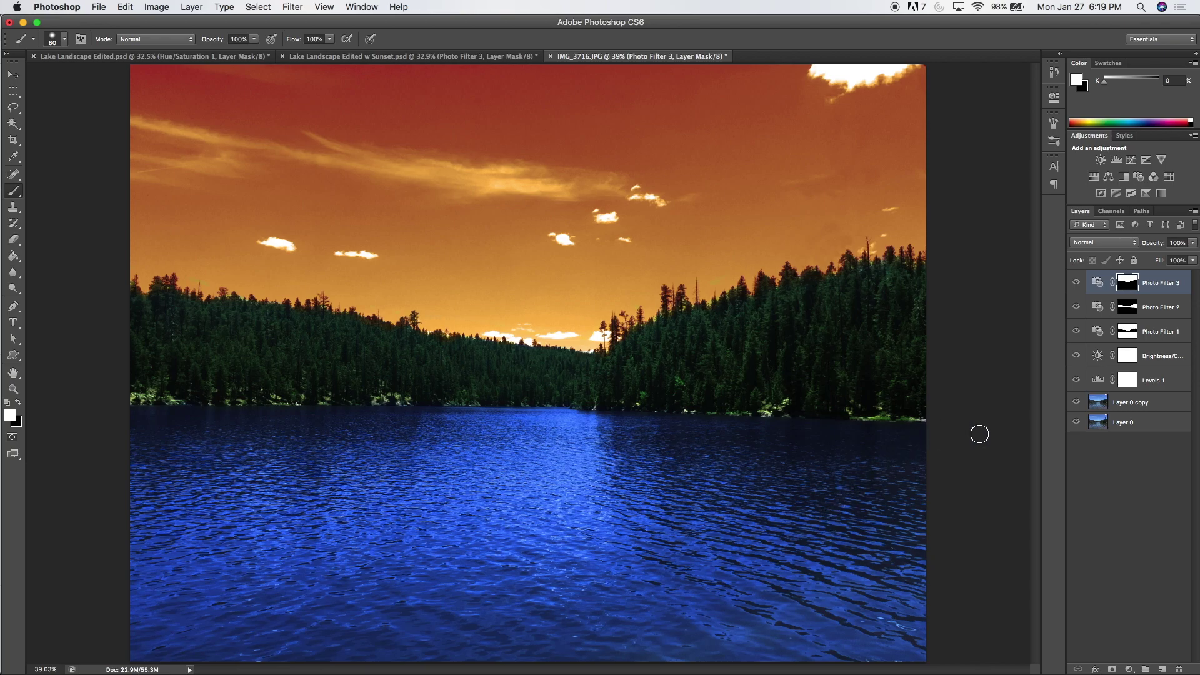
- Add a new empty layer and lasso a winding strip of water from the far shoreline to the photo's lower edge
{"action": "left_click", "coordinate": [1162, 669]}
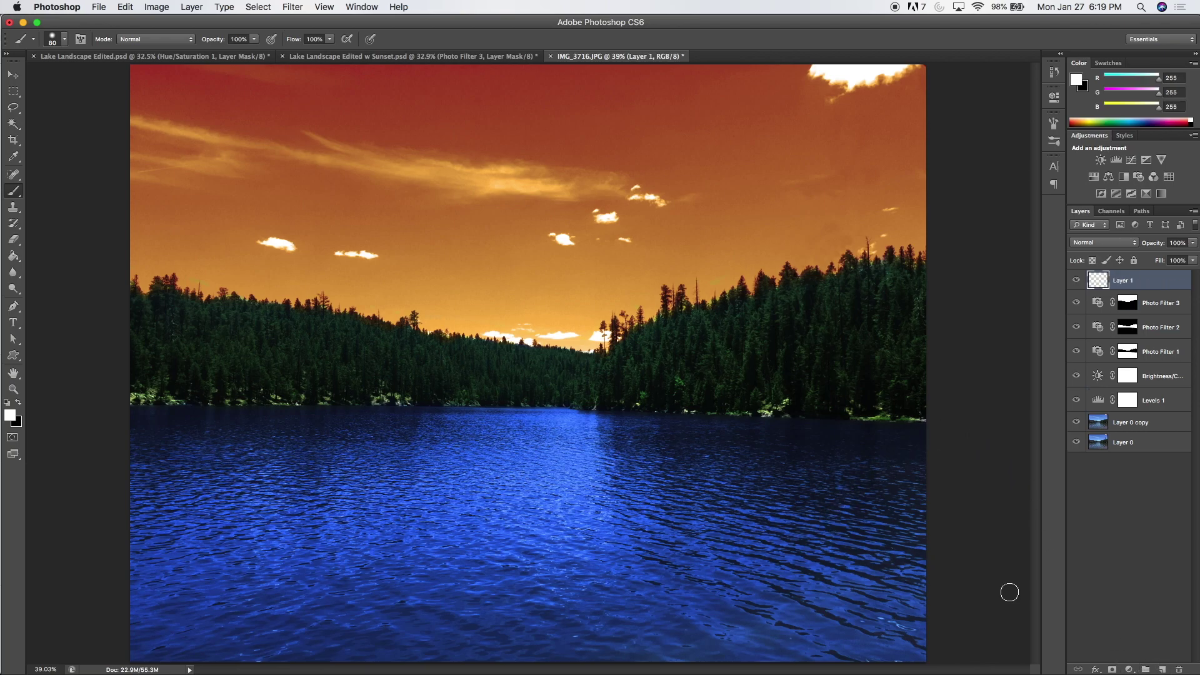
{"action": "left_click", "coordinate": [13, 107]}
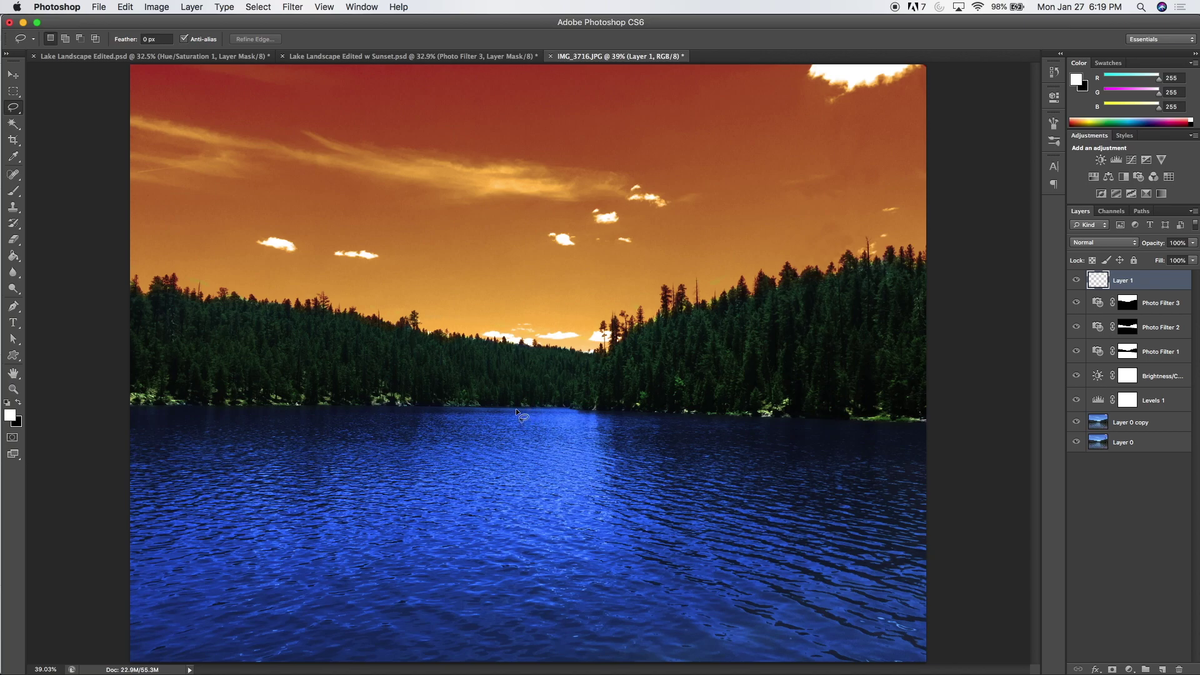
{"action": "mouse_move", "coordinate": [540, 407]}
{"action": "left_mouse_down"}
{"action": "mouse_move", "coordinate": [482, 418]}
{"action": "mouse_move", "coordinate": [470, 501]}
{"action": "mouse_move", "coordinate": [411, 539]}
{"action": "mouse_move", "coordinate": [333, 660]}
{"action": "left_mouse_up"}
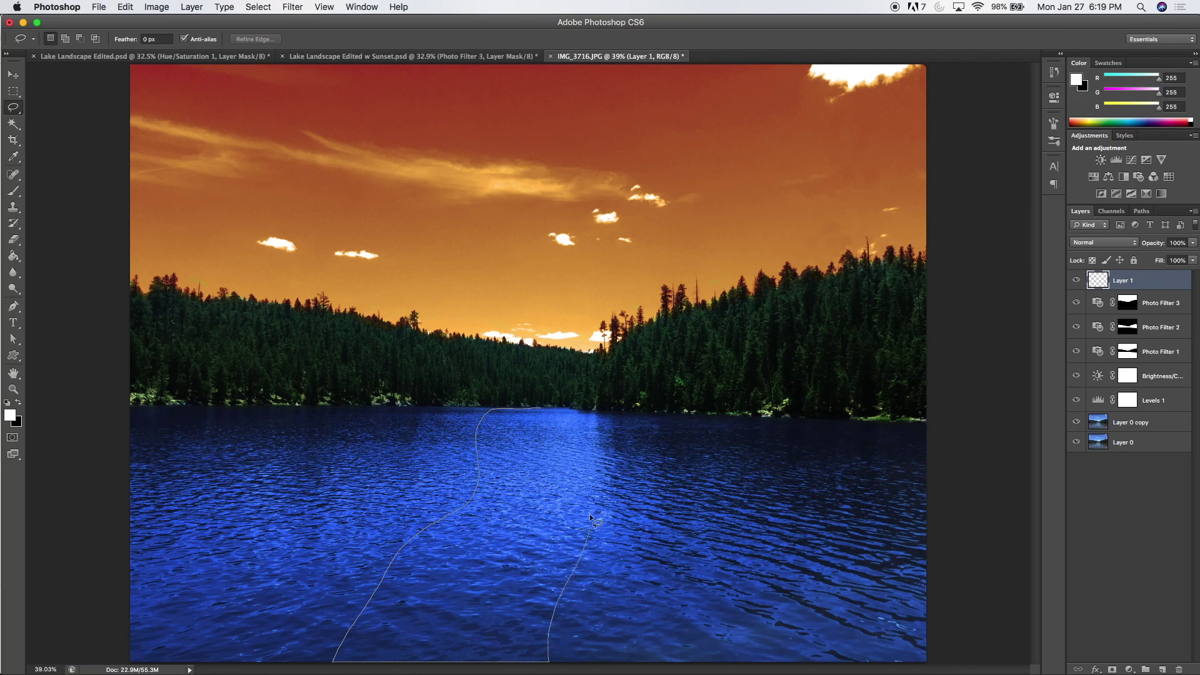
{"action": "left_click_drag", "start_coordinate": [536, 410], "coordinate": [536, 409]}
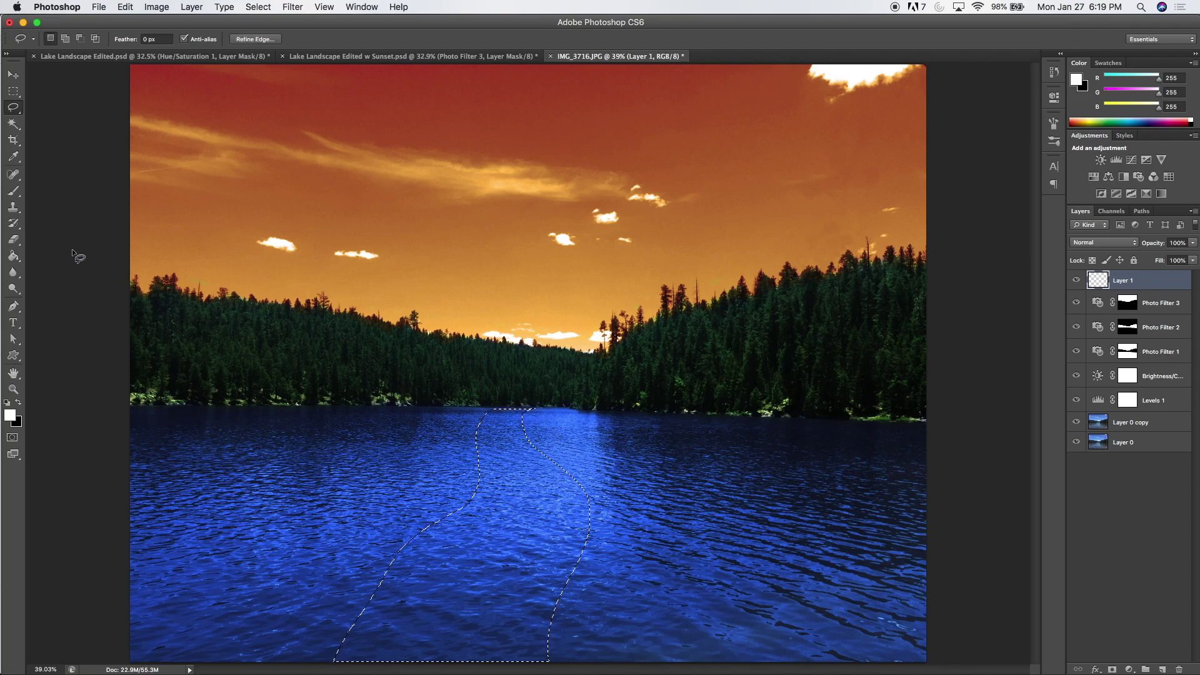
- Fill the lassoed winding water strip with white using the Paint Bucket and clear the selection
{"action": "left_click", "coordinate": [13, 256]}
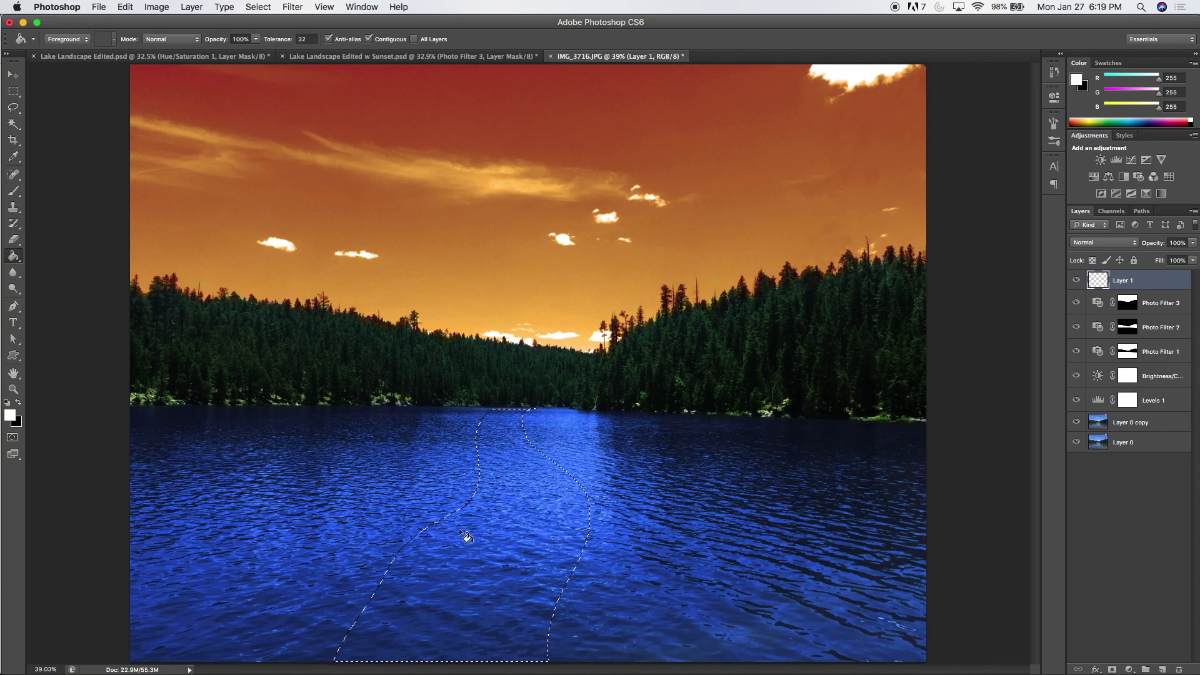
{"action": "left_click", "coordinate": [503, 536]}
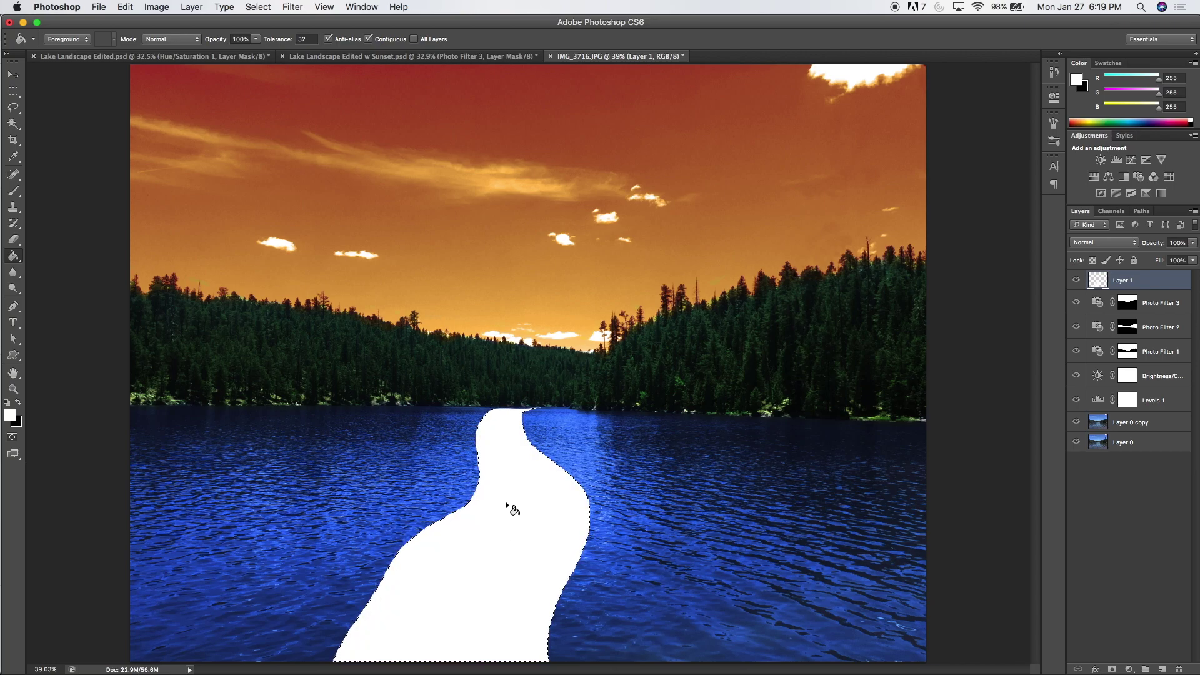
{"action": "key", "text": "super+d"}
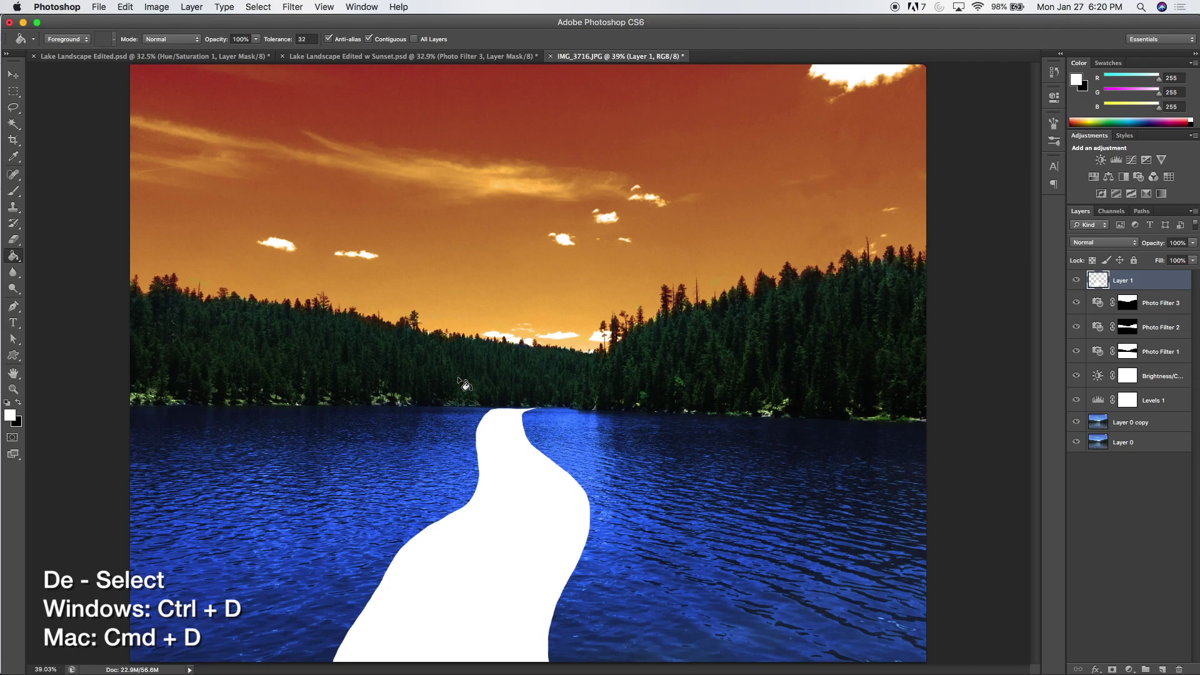
- Apply a Gaussian Blur with a 91.3 px radius to the white strip and erase its haze over the far treeline
{"action": "left_click", "coordinate": [295, 6]}
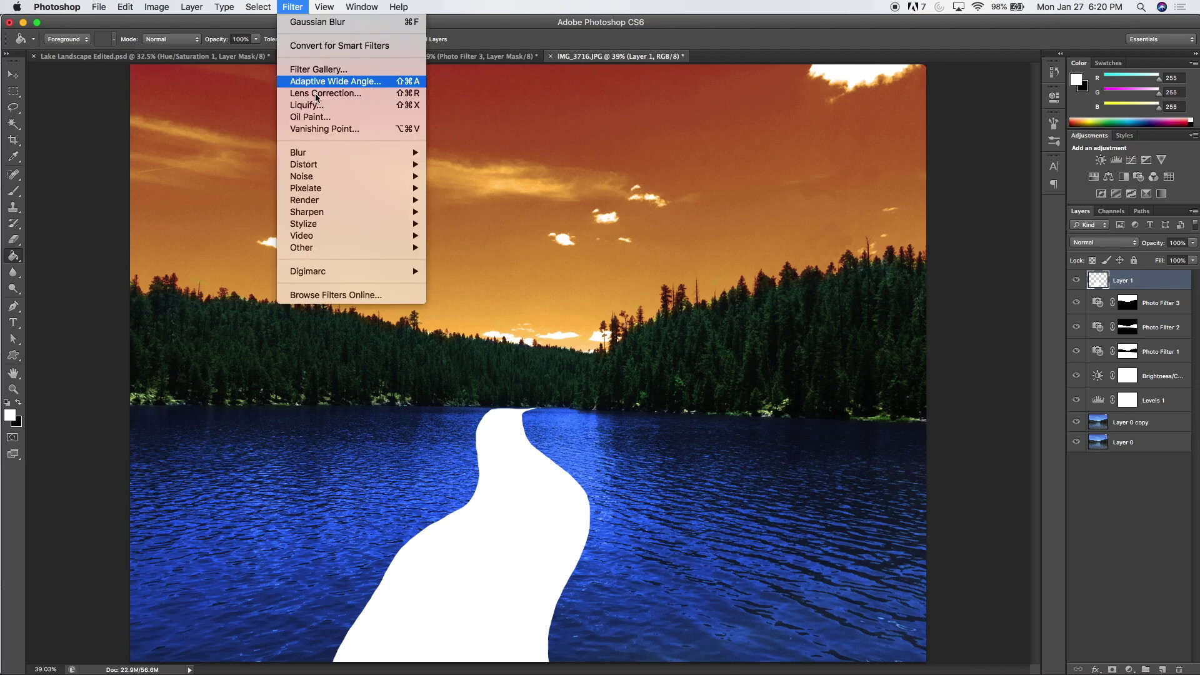
{"action": "mouse_move", "coordinate": [333, 155]}
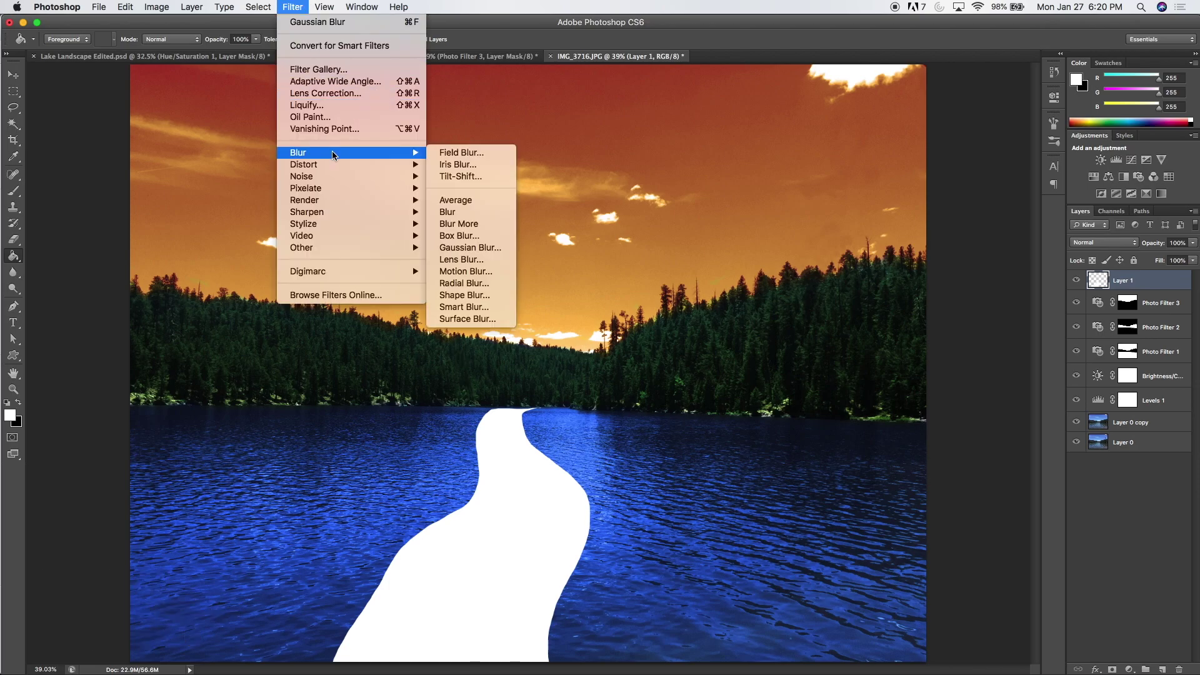
{"action": "left_click", "coordinate": [462, 249]}
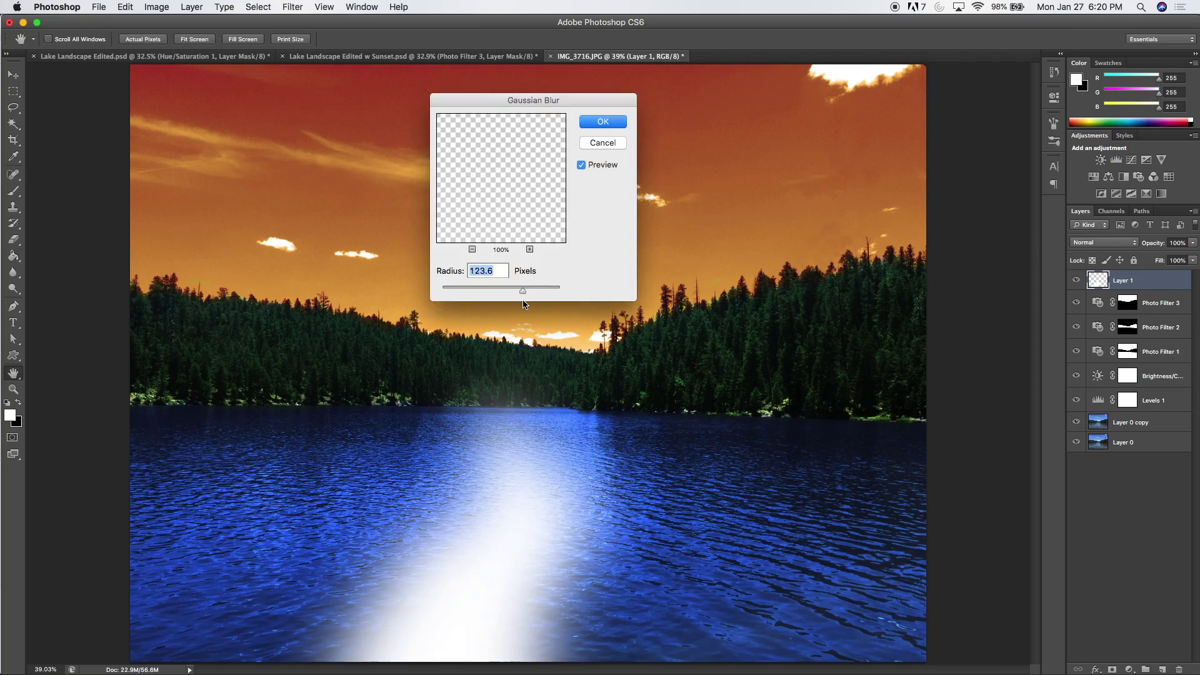
{"action": "left_click_drag", "start_coordinate": [523, 293], "coordinate": [513, 294]}
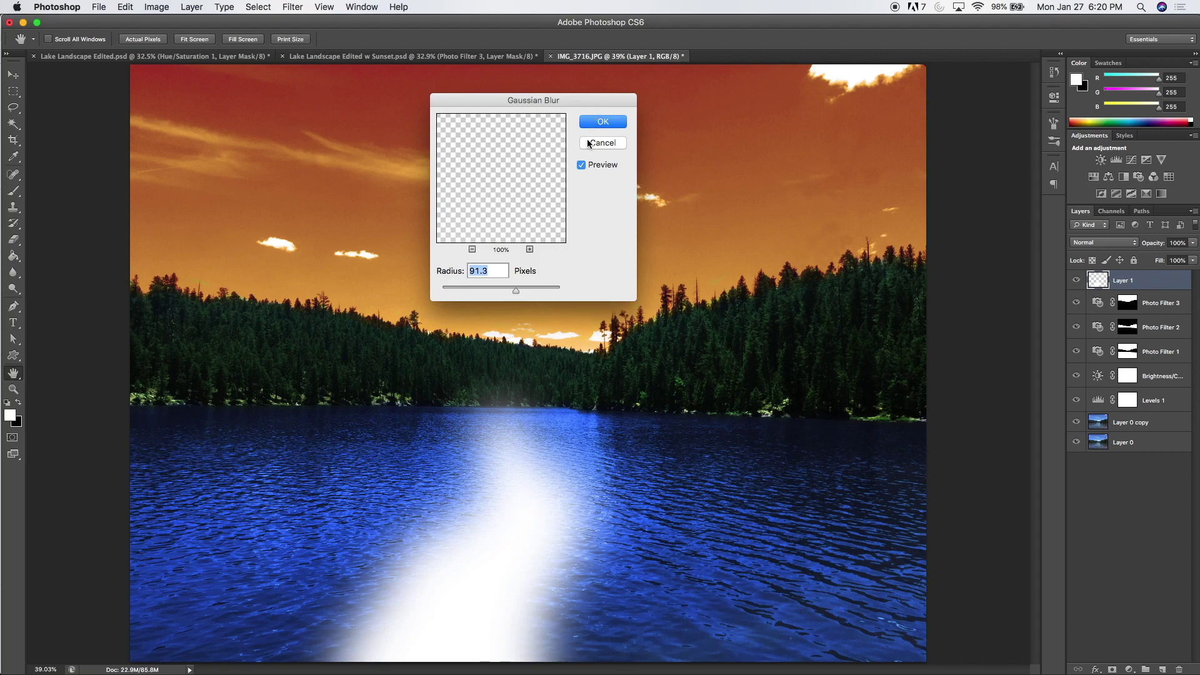
{"action": "key", "text": "Return"}
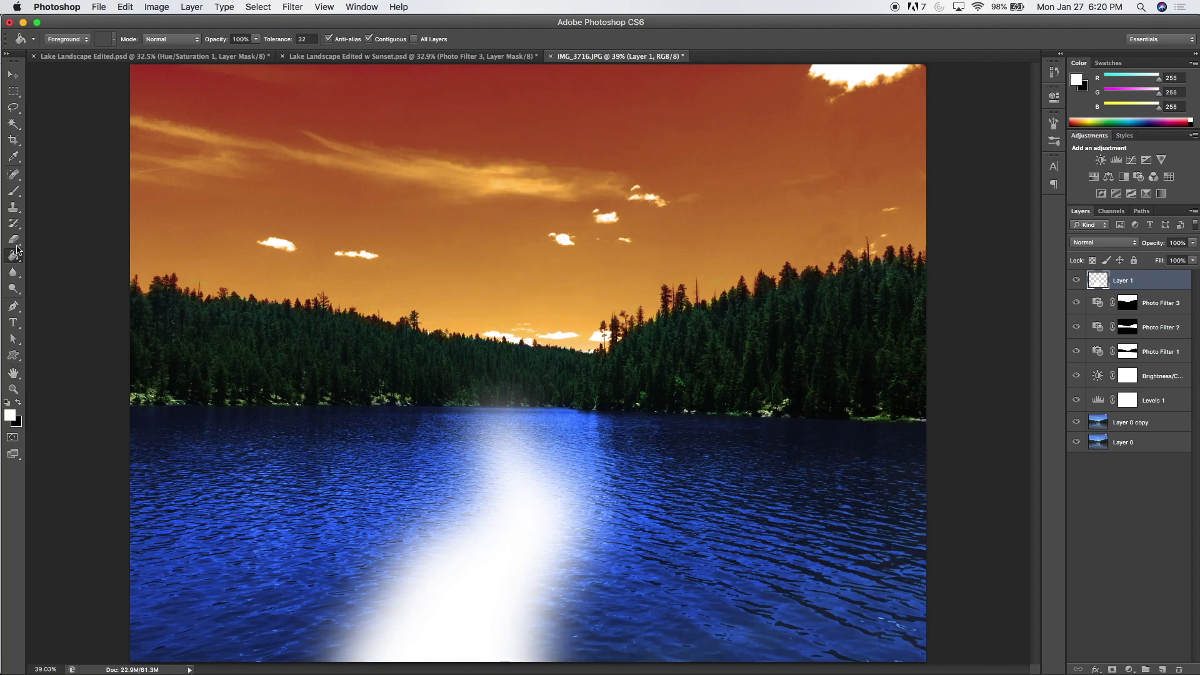
{"action": "left_click", "coordinate": [13, 240]}
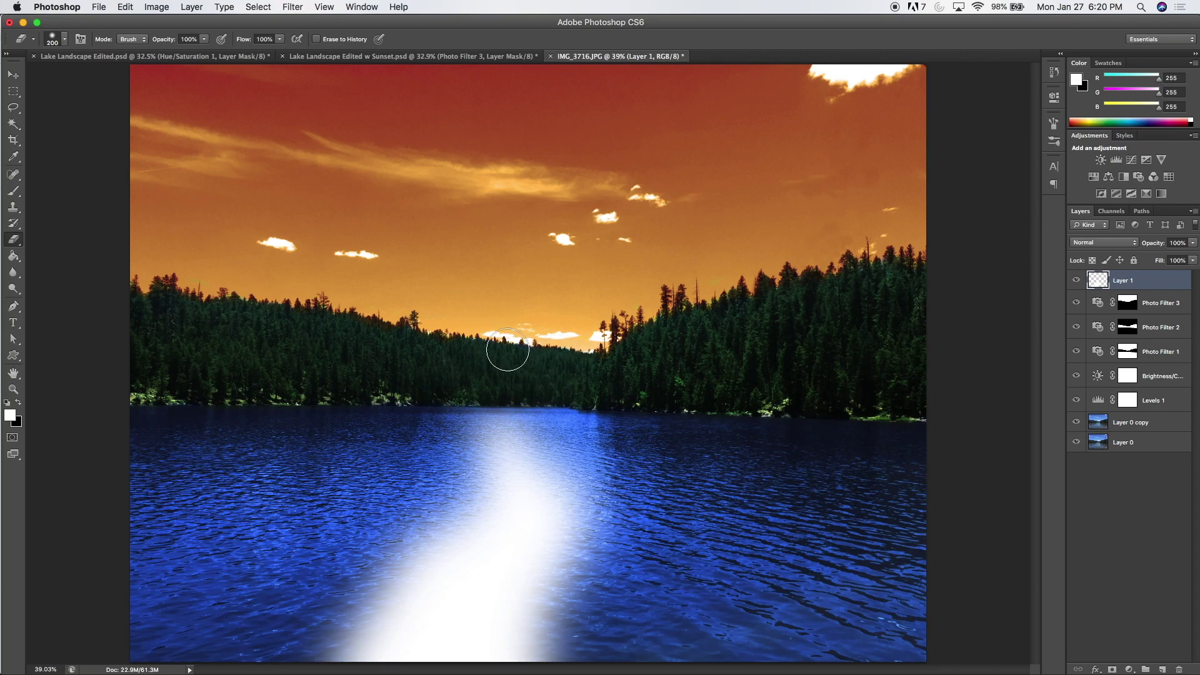
- Set the blurred strip's layer to Overlay blending and lower its opacity moderately
{"action": "left_click", "coordinate": [1121, 245]}
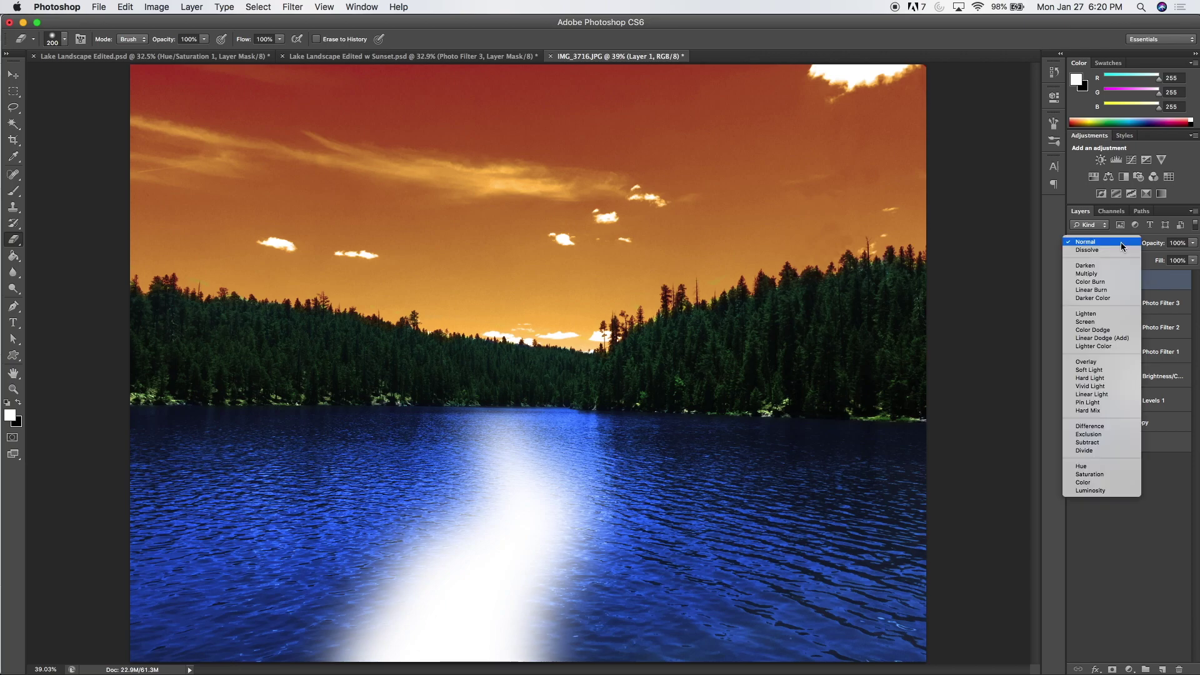
{"action": "left_click", "coordinate": [1099, 362]}
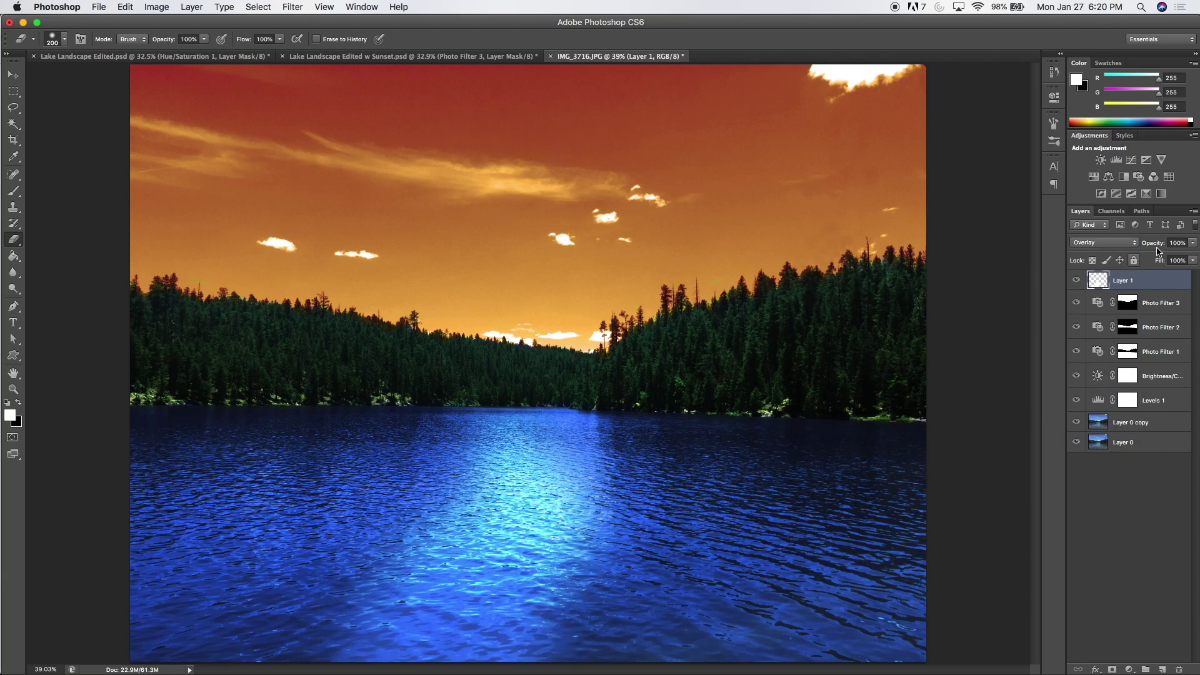
{"action": "left_click_drag", "start_coordinate": [1157, 248], "coordinate": [1147, 247]}
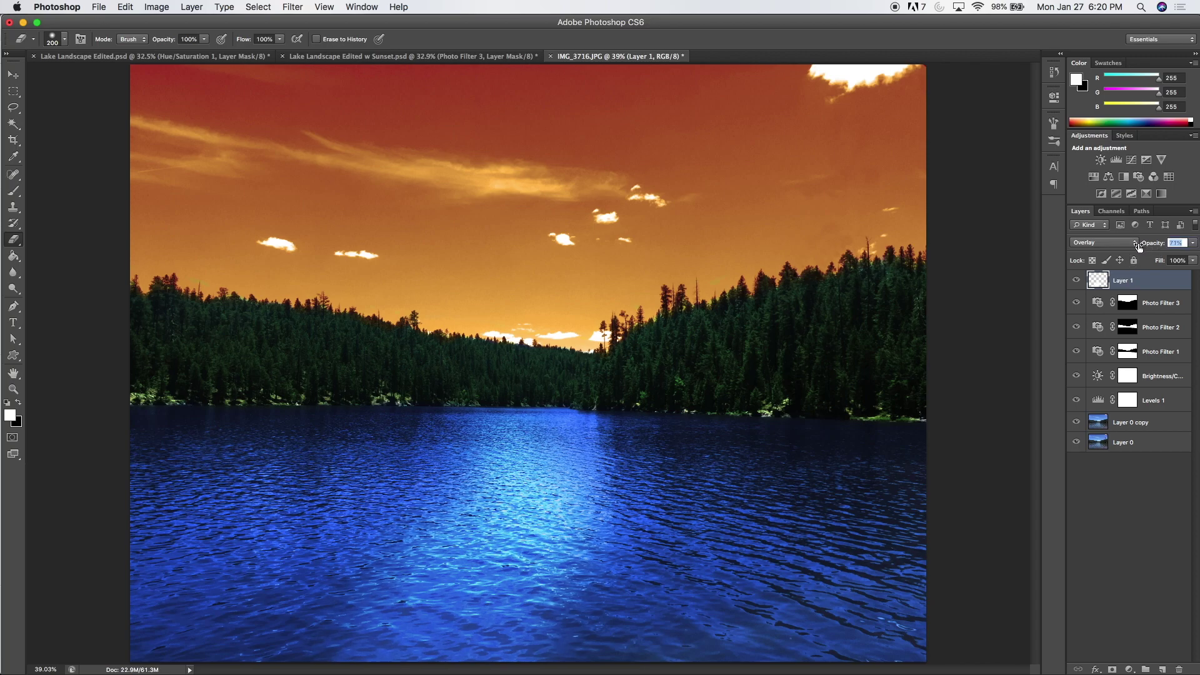
{"action": "left_click_drag", "start_coordinate": [1138, 247], "coordinate": [1138, 246]}
- Add another empty layer and lasso a widening, curved strip of water from the far shoreline to the photo's right edge
{"action": "left_click", "coordinate": [1161, 669]}
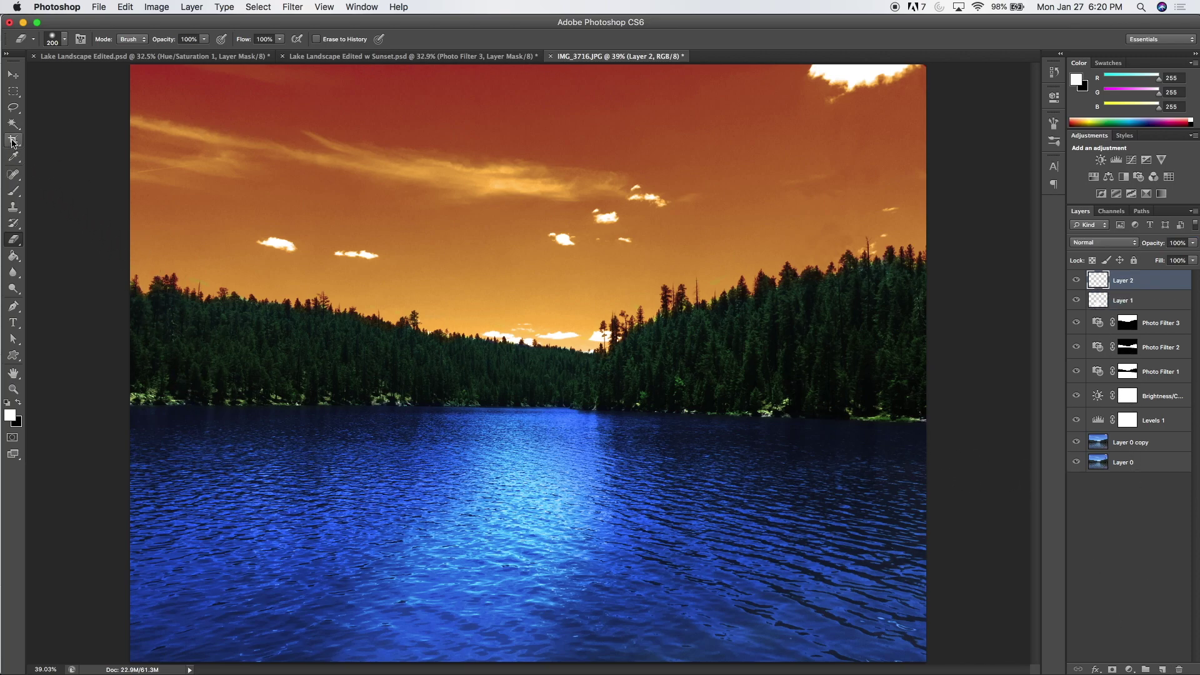
{"action": "left_click", "coordinate": [12, 109]}
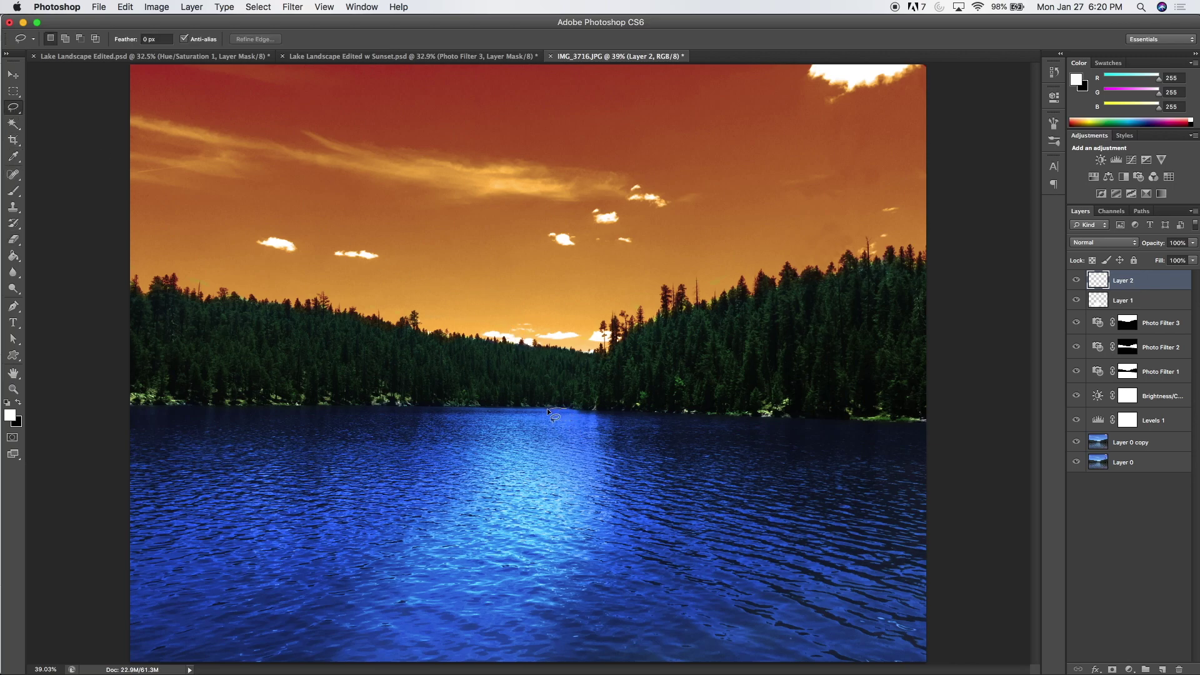
{"action": "mouse_move", "coordinate": [589, 433]}
{"action": "left_mouse_down"}
{"action": "mouse_move", "coordinate": [651, 478]}
{"action": "mouse_move", "coordinate": [868, 536]}
{"action": "left_mouse_up"}
{"action": "mouse_move", "coordinate": [939, 468]}
{"action": "left_mouse_down"}
{"action": "mouse_move", "coordinate": [795, 455]}
{"action": "mouse_move", "coordinate": [693, 423]}
{"action": "mouse_move", "coordinate": [548, 410]}
{"action": "left_mouse_up"}
- Fill the curved strip along the right side of the lake with white and deselect it
{"action": "key", "text": "g"}
{"action": "left_click", "coordinate": [812, 500]}
{"action": "key", "text": "ctrl+d"}
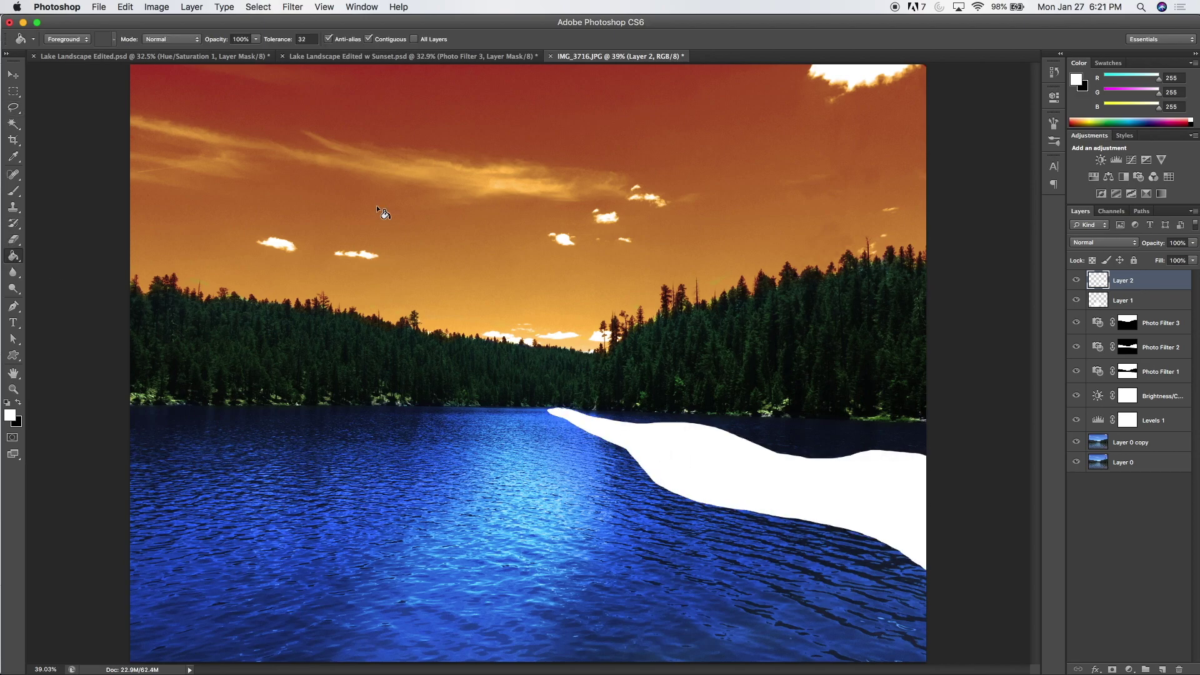
- Soften the white strip on the right side of the lake with a strong Gaussian Blur
{"action": "left_click", "coordinate": [259, 9]}
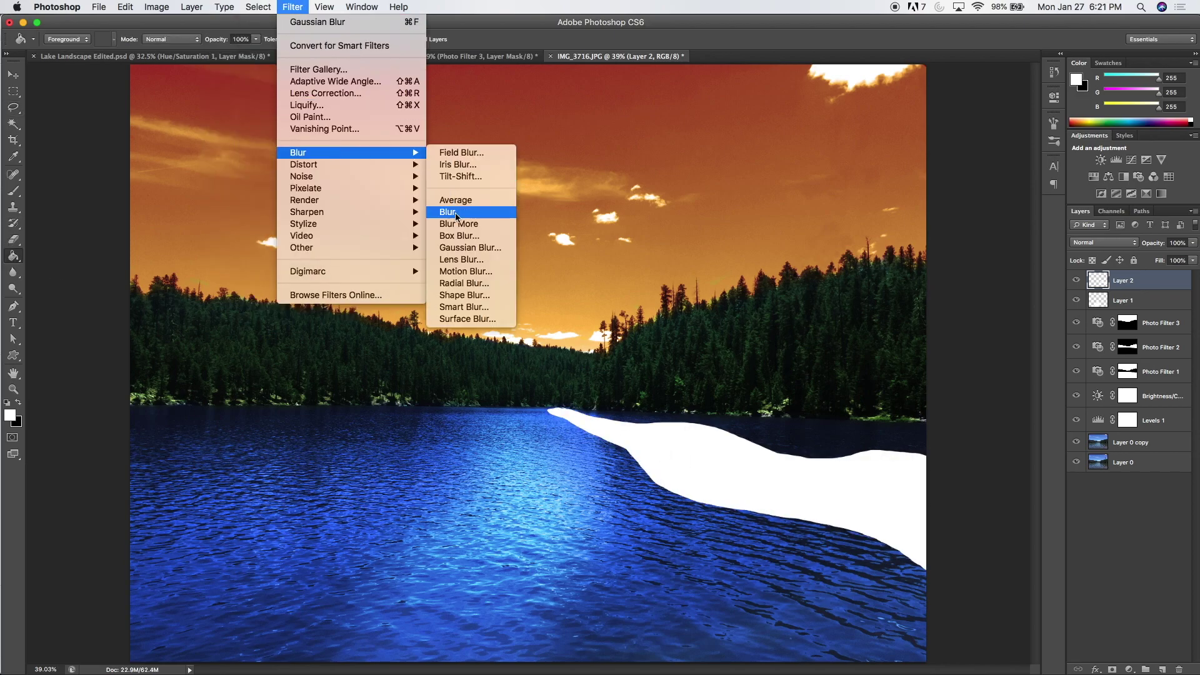
{"action": "left_click", "coordinate": [461, 247]}
{"action": "left_click_drag", "start_coordinate": [532, 291], "coordinate": [529, 290]}
{"action": "key", "text": "Return"}
- Erase the blurred haze spilling over the right-hand forest and set the layer's blend mode to Overlay
{"action": "key", "text": "e"}
{"action": "mouse_move", "coordinate": [606, 385]}
{"action": "left_mouse_down"}
{"action": "mouse_move", "coordinate": [532, 372]}
{"action": "mouse_move", "coordinate": [623, 360]}
{"action": "mouse_move", "coordinate": [681, 333]}
{"action": "mouse_move", "coordinate": [624, 359]}
{"action": "mouse_move", "coordinate": [640, 387]}
{"action": "mouse_move", "coordinate": [622, 389]}
{"action": "mouse_move", "coordinate": [894, 396]}
{"action": "left_mouse_up"}
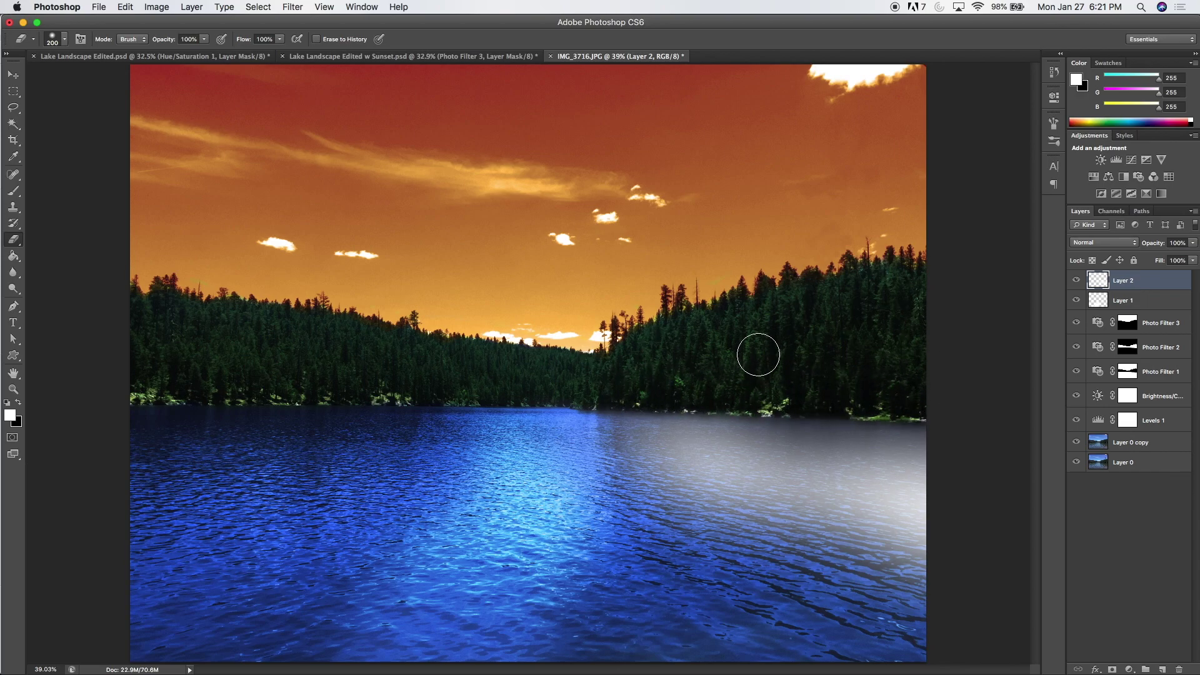
{"action": "left_click", "coordinate": [1112, 243]}
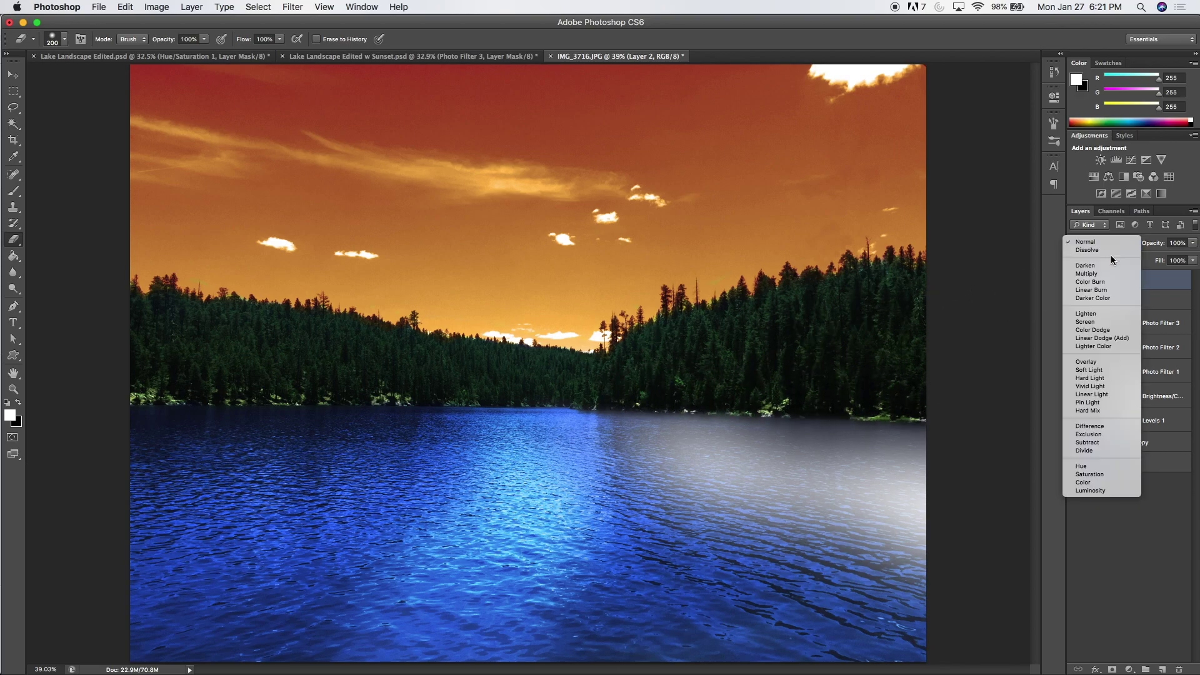
{"action": "left_click", "coordinate": [1090, 362]}
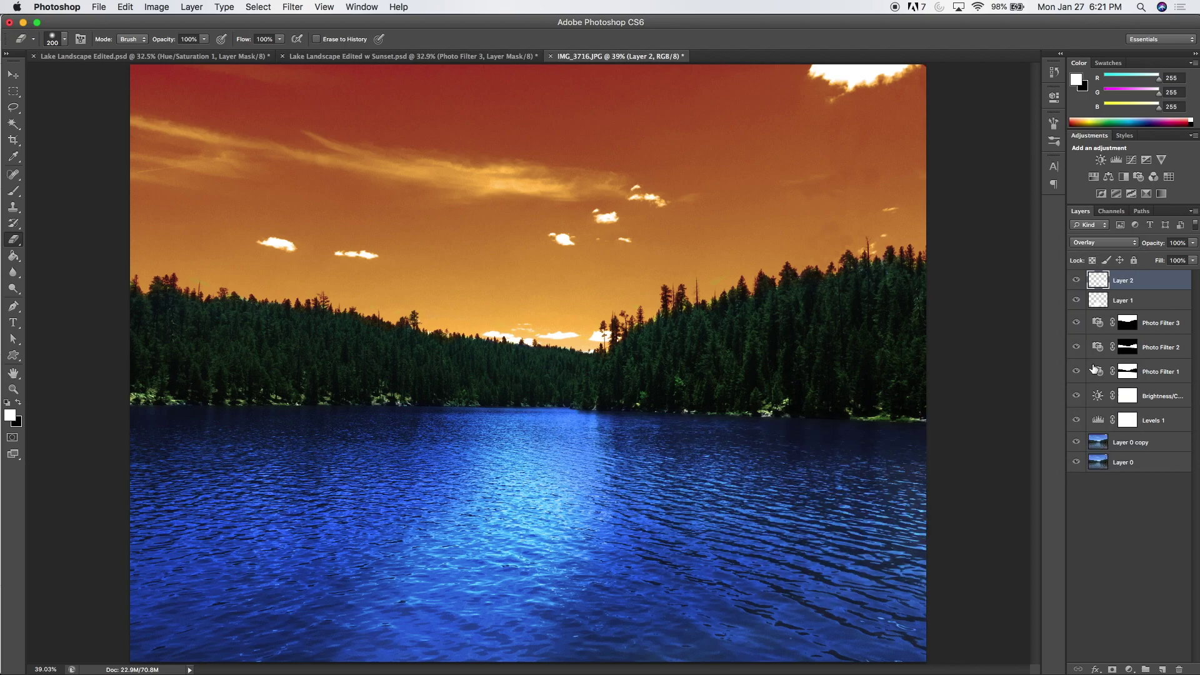
- Hide and show both water highlight layers to compare the lake with and without the light reflections
{"action": "left_click", "coordinate": [1076, 281]}
{"action": "left_click", "coordinate": [1077, 305]}
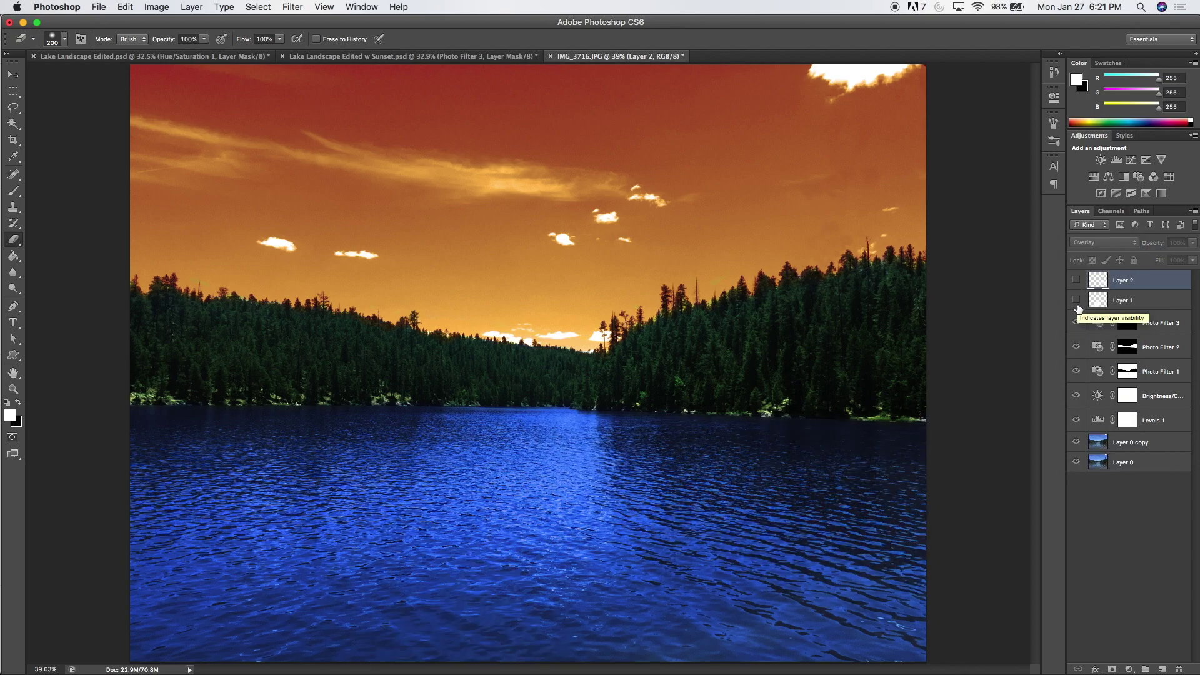
{"action": "left_click", "coordinate": [1077, 303]}
{"action": "left_click", "coordinate": [1077, 282]}
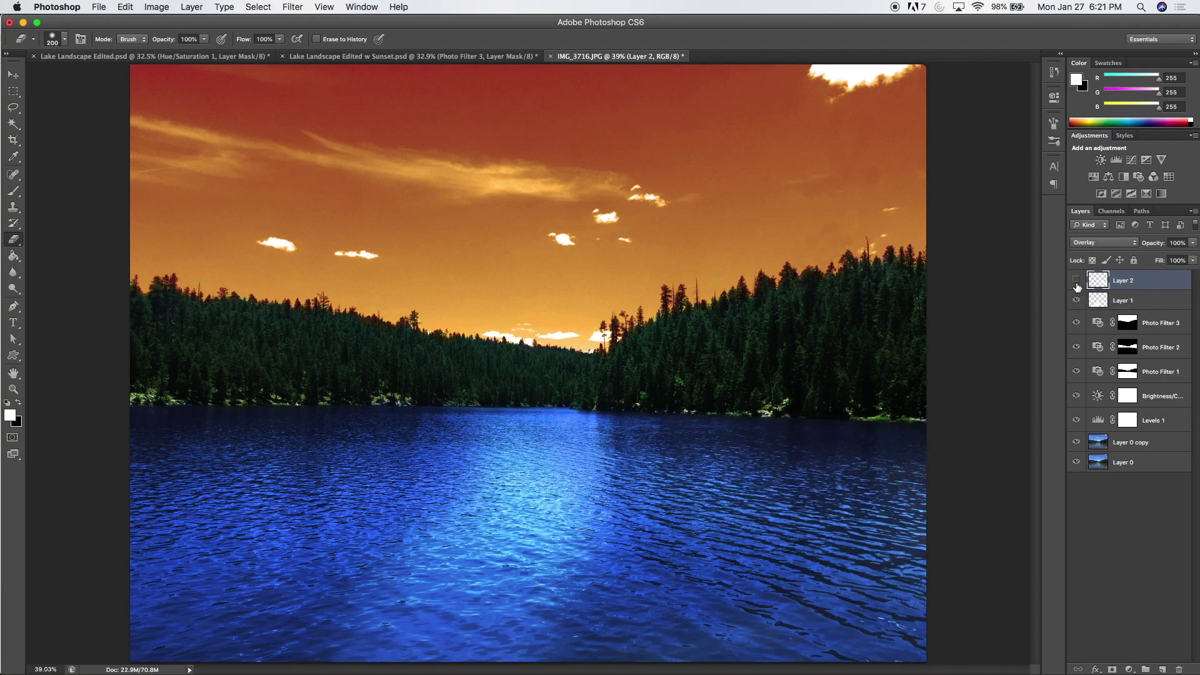
{"action": "left_click", "coordinate": [1076, 300]}
{"action": "left_click", "coordinate": [1076, 281]}
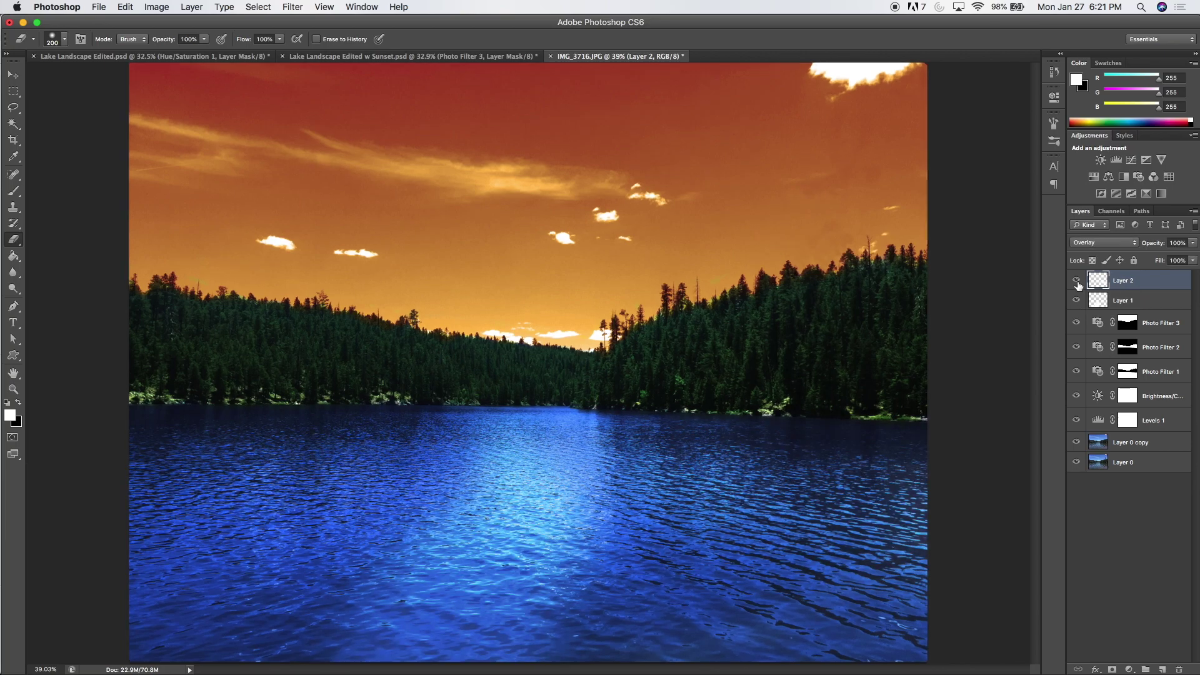